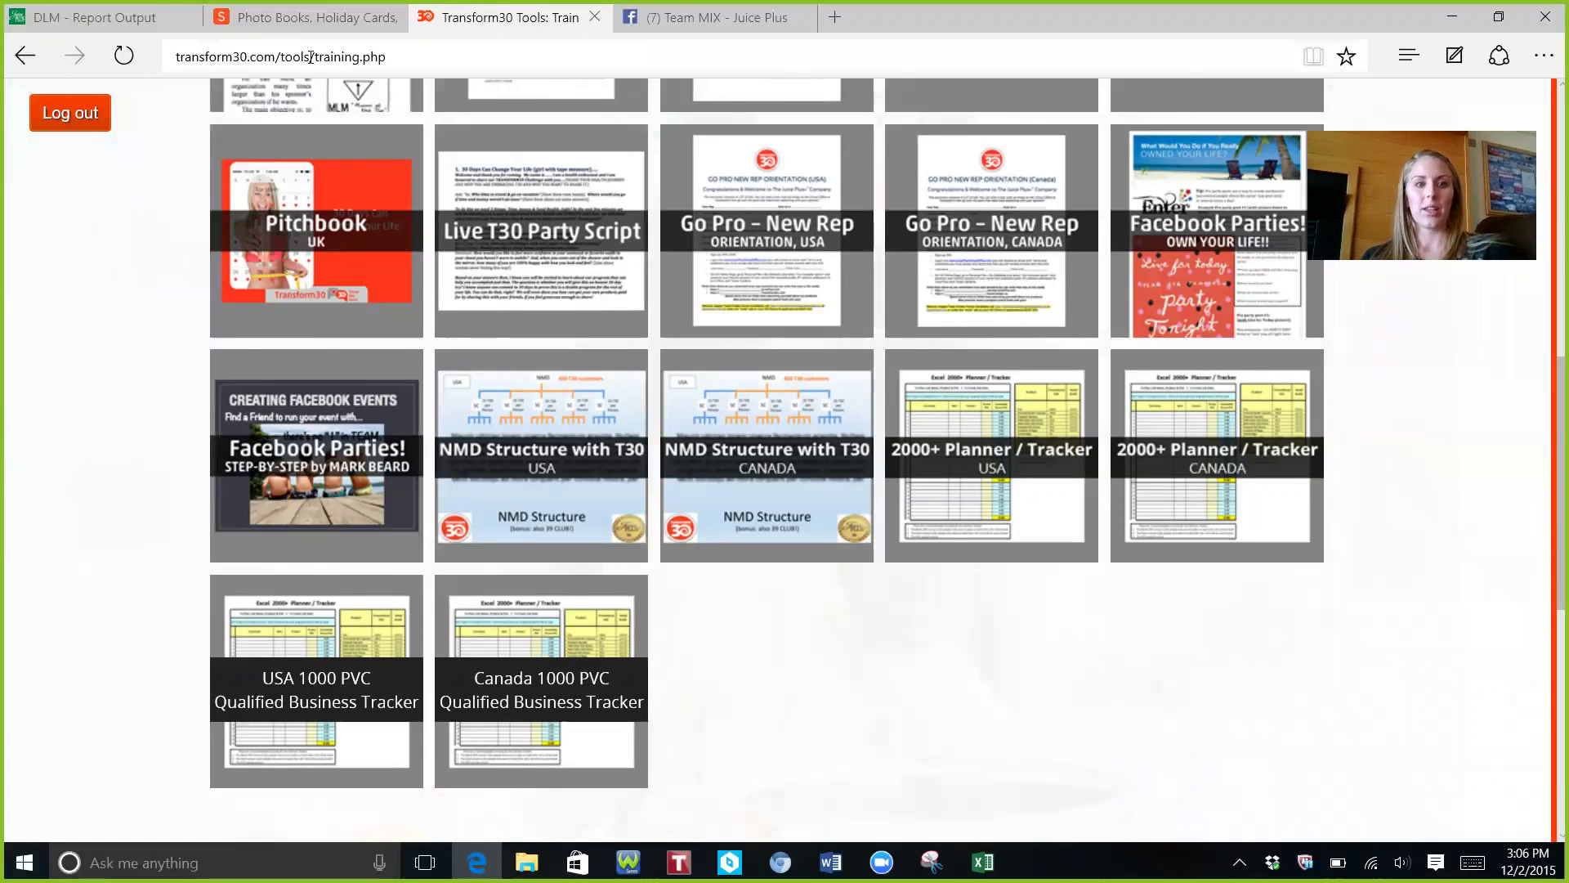
scroll(297, 56, "up", 3)
scroll(310, 56, "down", 3)
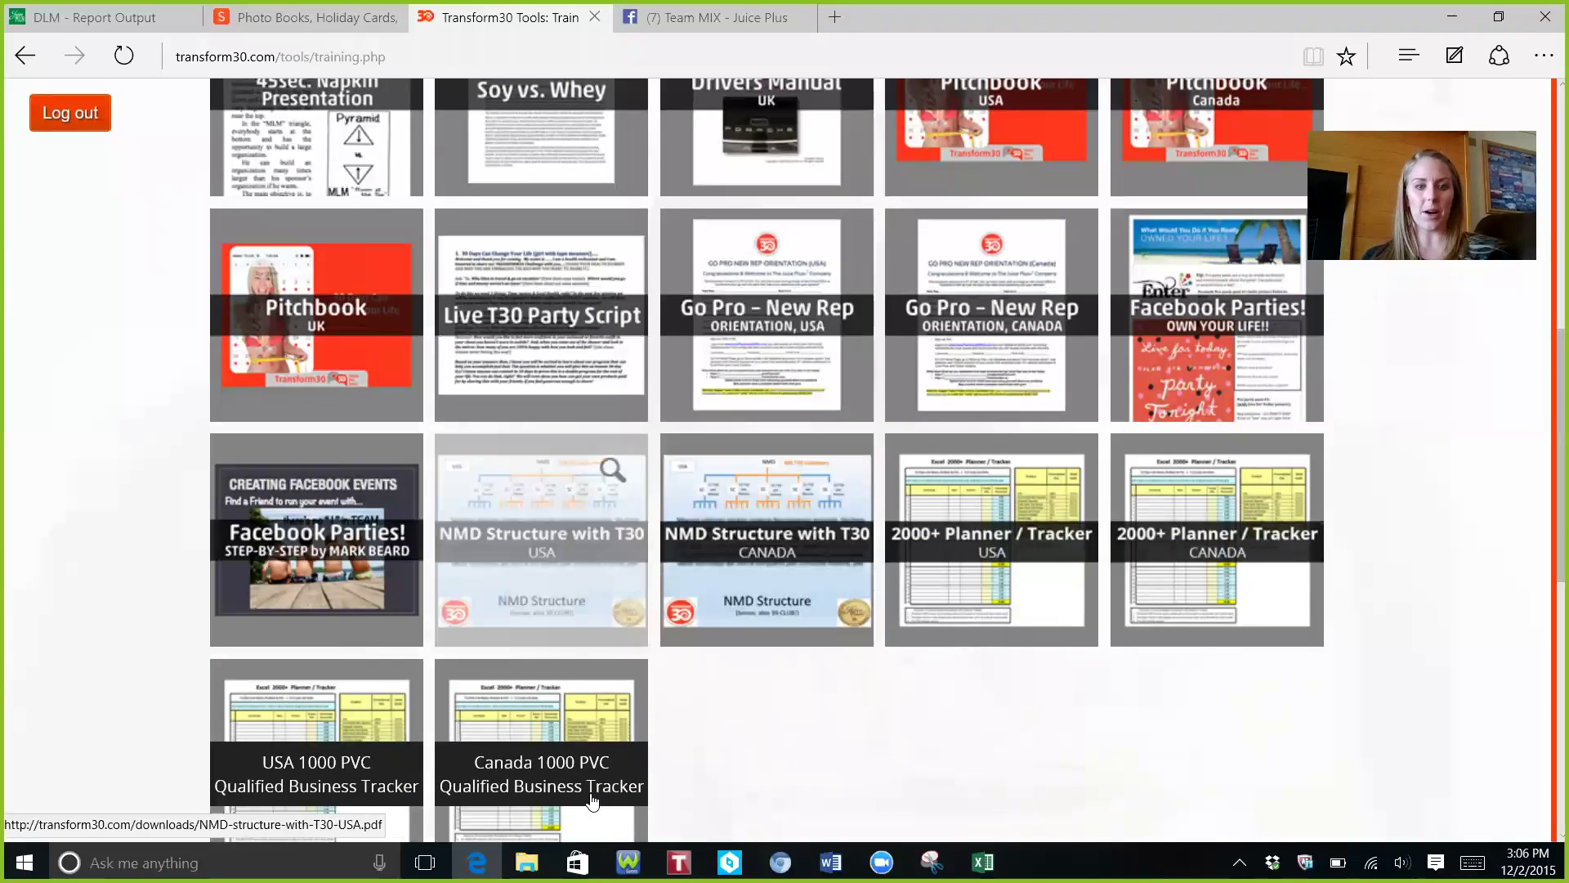
scroll(623, 703, "down", 2)
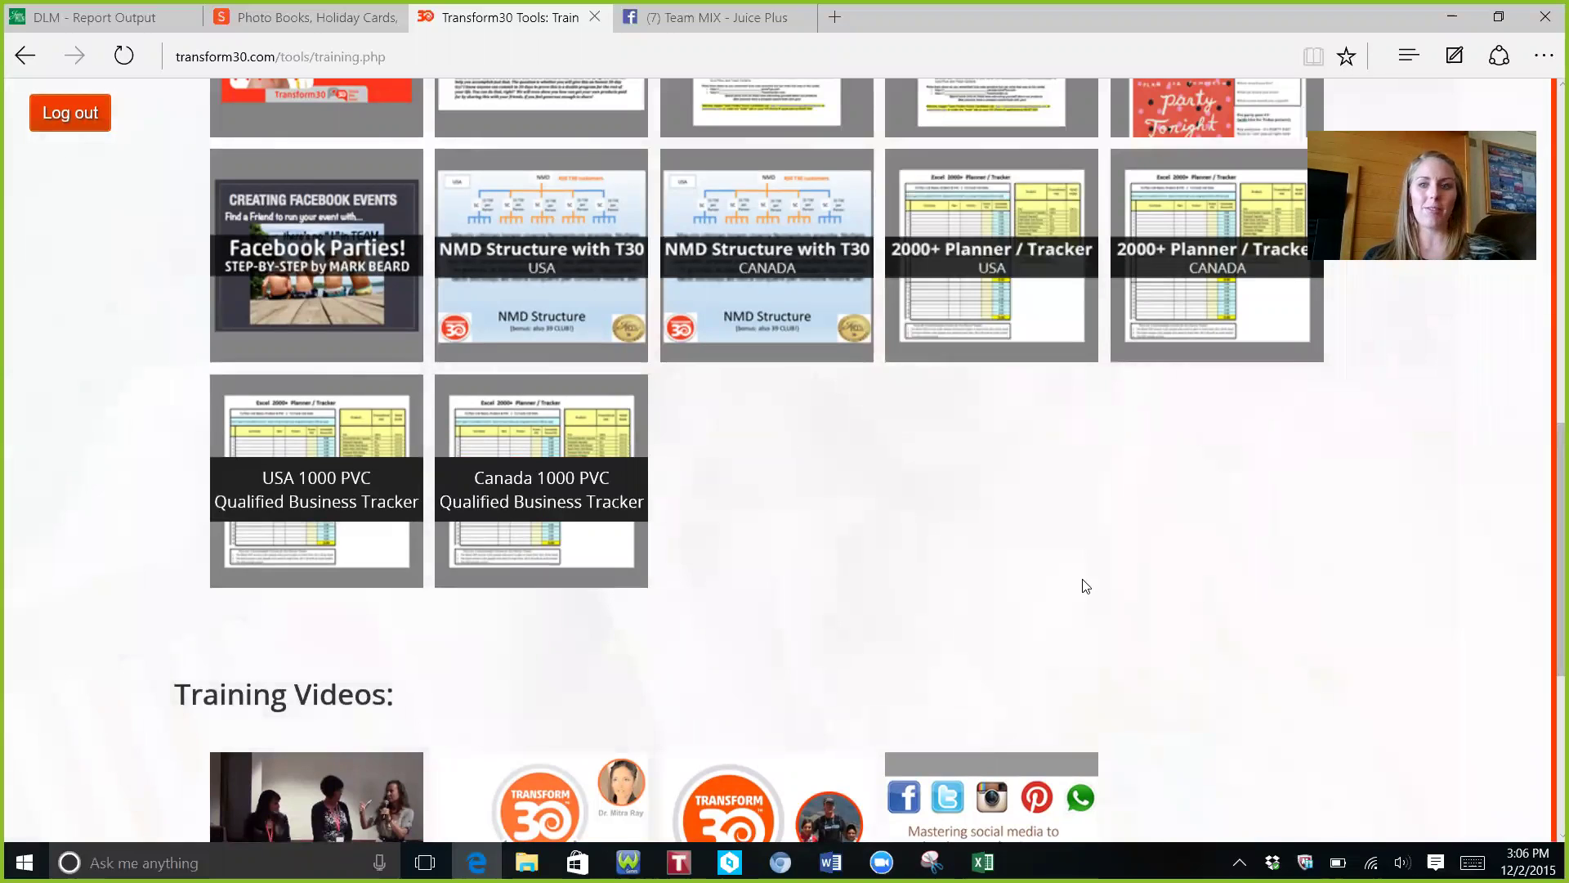
Step: Download the USA 1000 PVC Qualified Business Tracker and bring it up in Excel
left_click(307, 513)
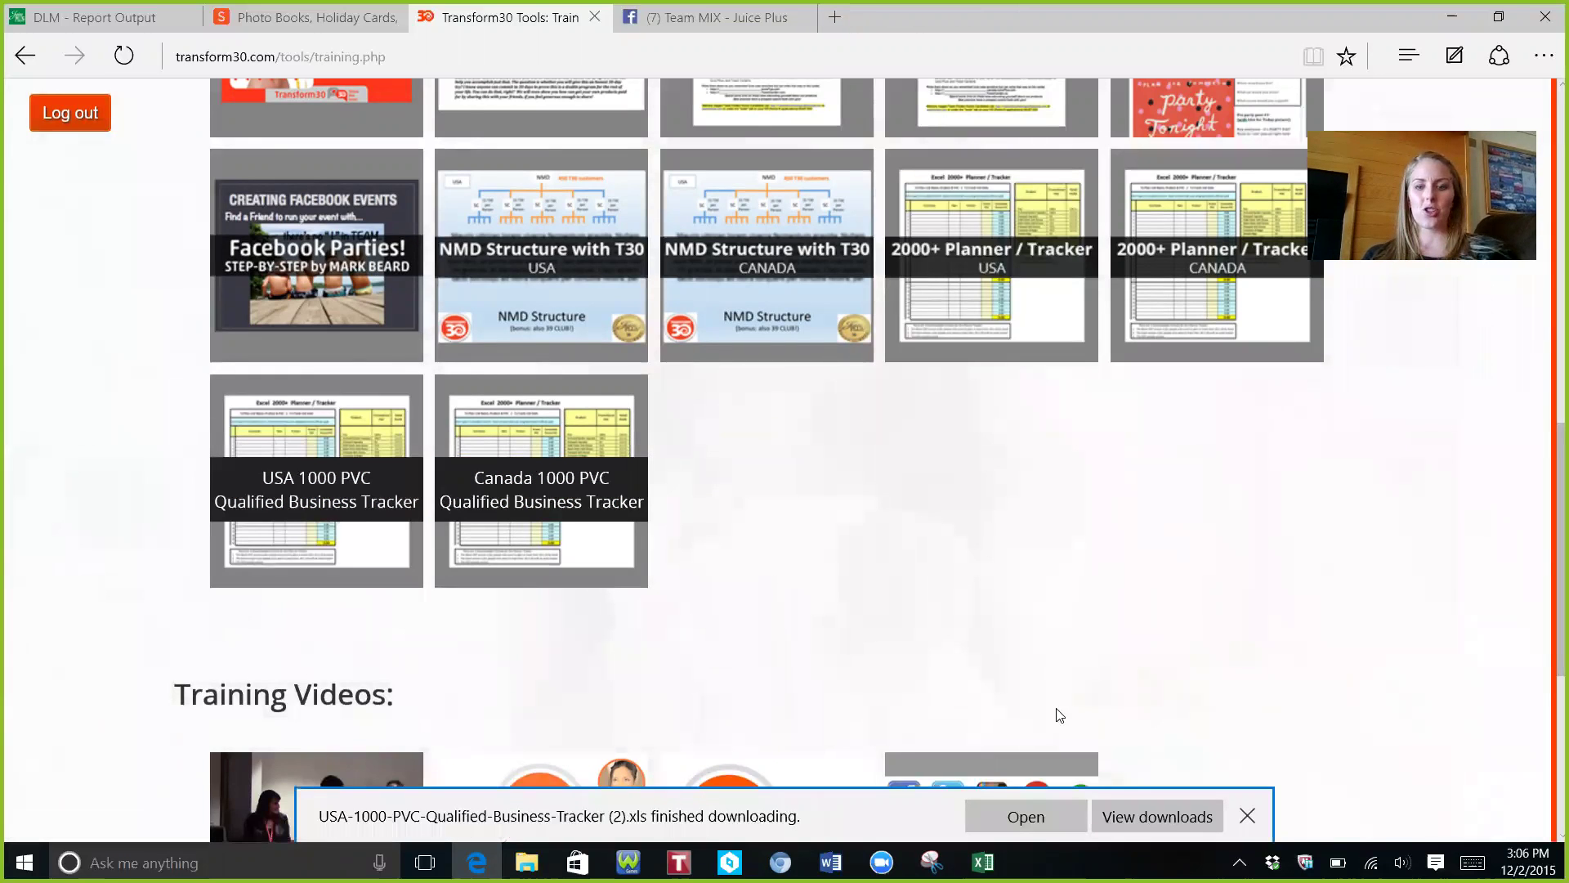
left_click(1036, 819)
mouse_move(983, 862)
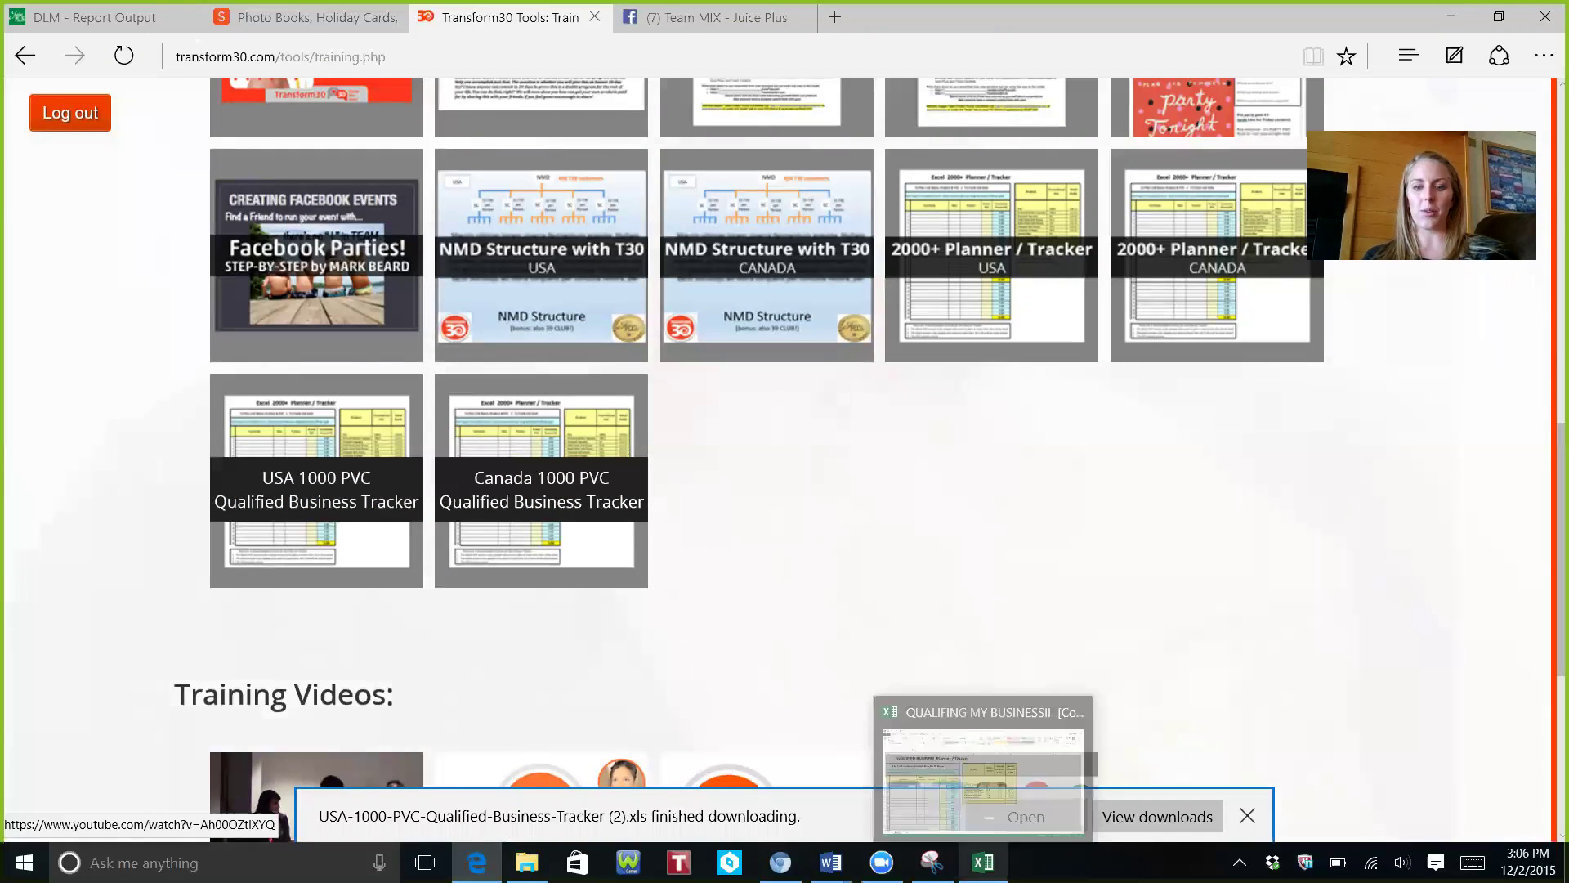
left_click(955, 739)
left_click(1107, 665)
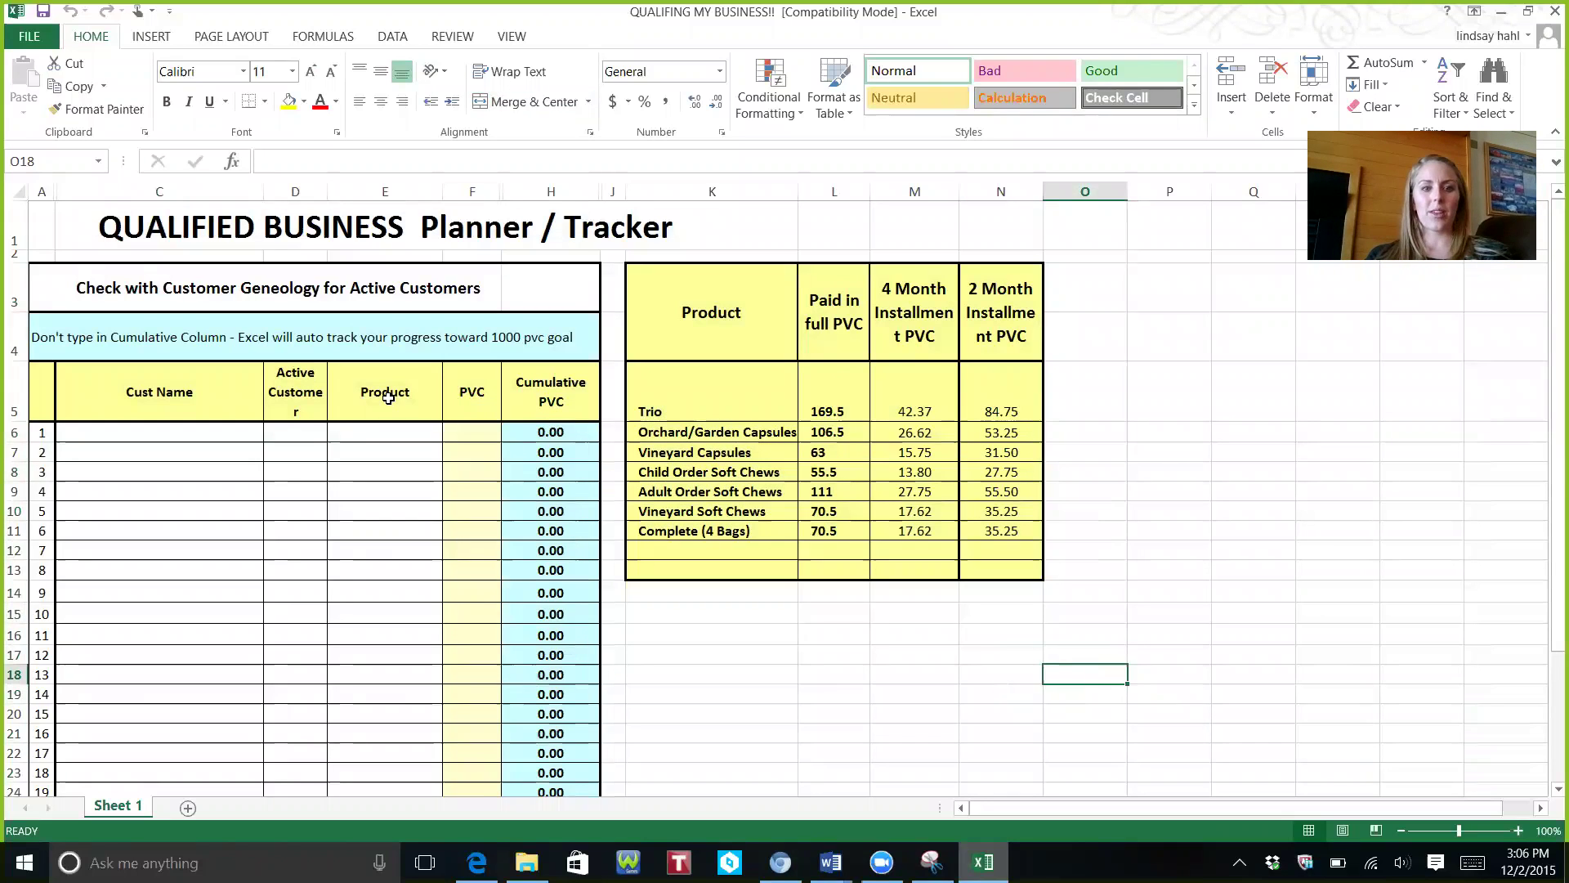
Step: Enter sally in customer rows 1 and 2 with products '4 orders of complete' and 'trio chewables'
left_click(151, 429)
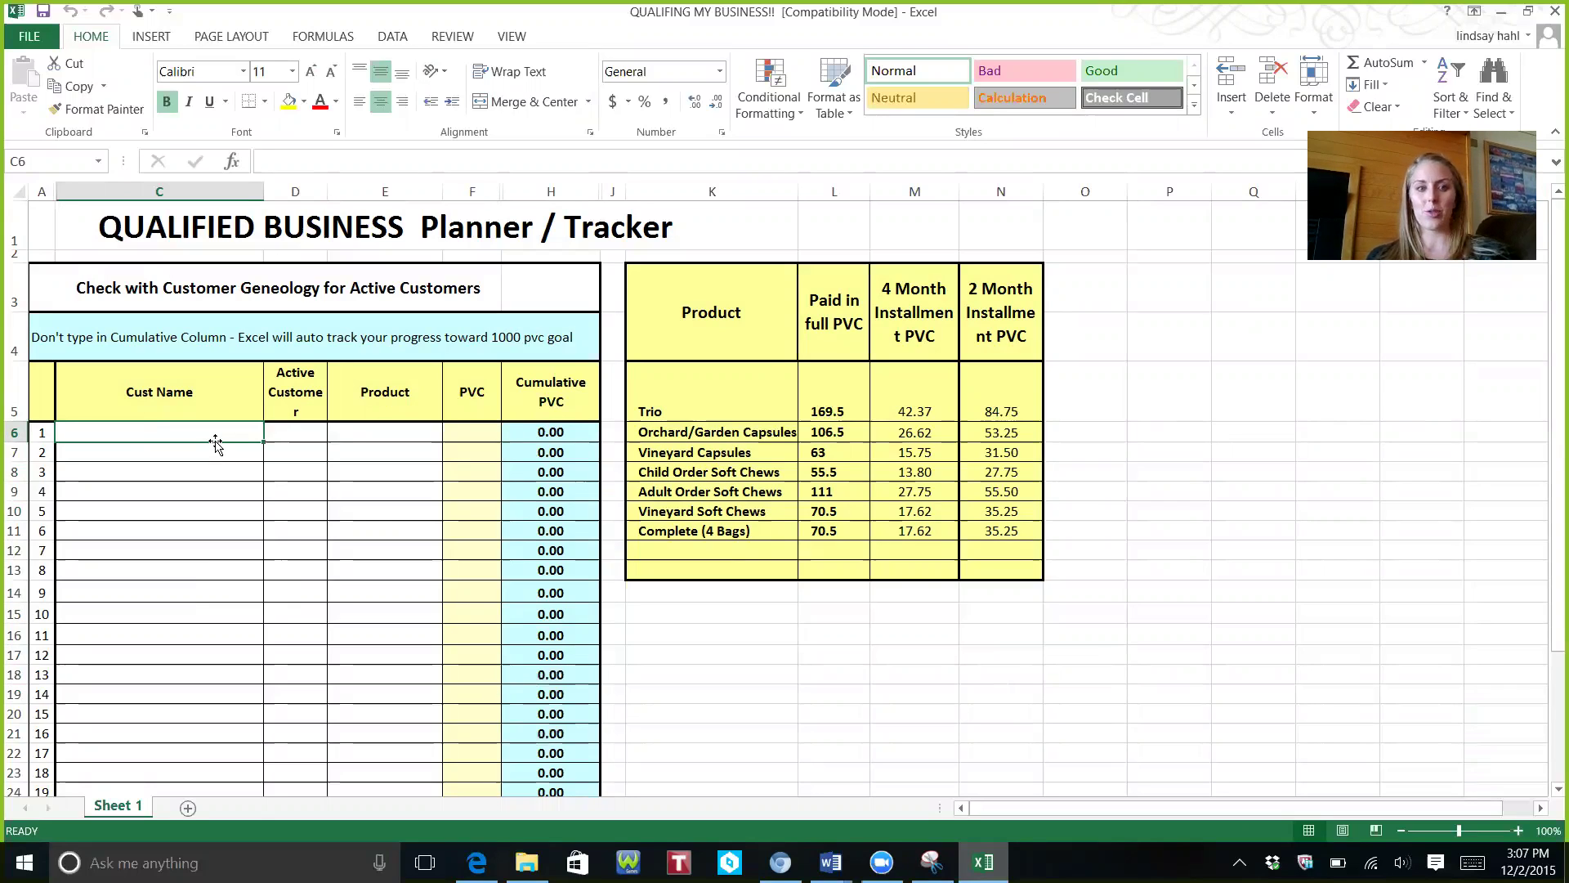
type("sal")
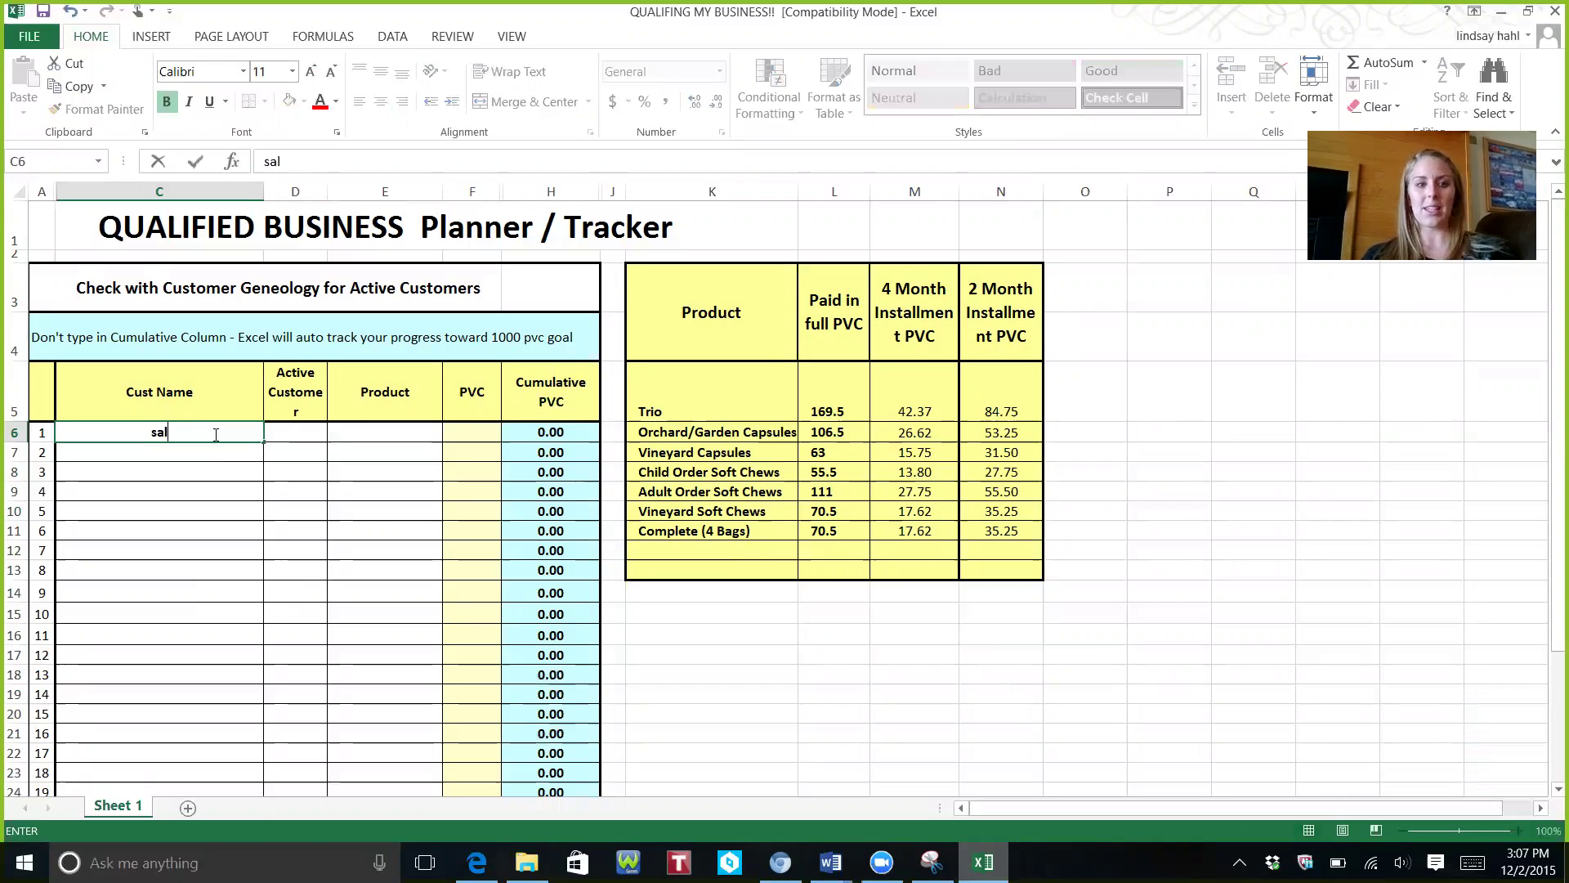
type("ly")
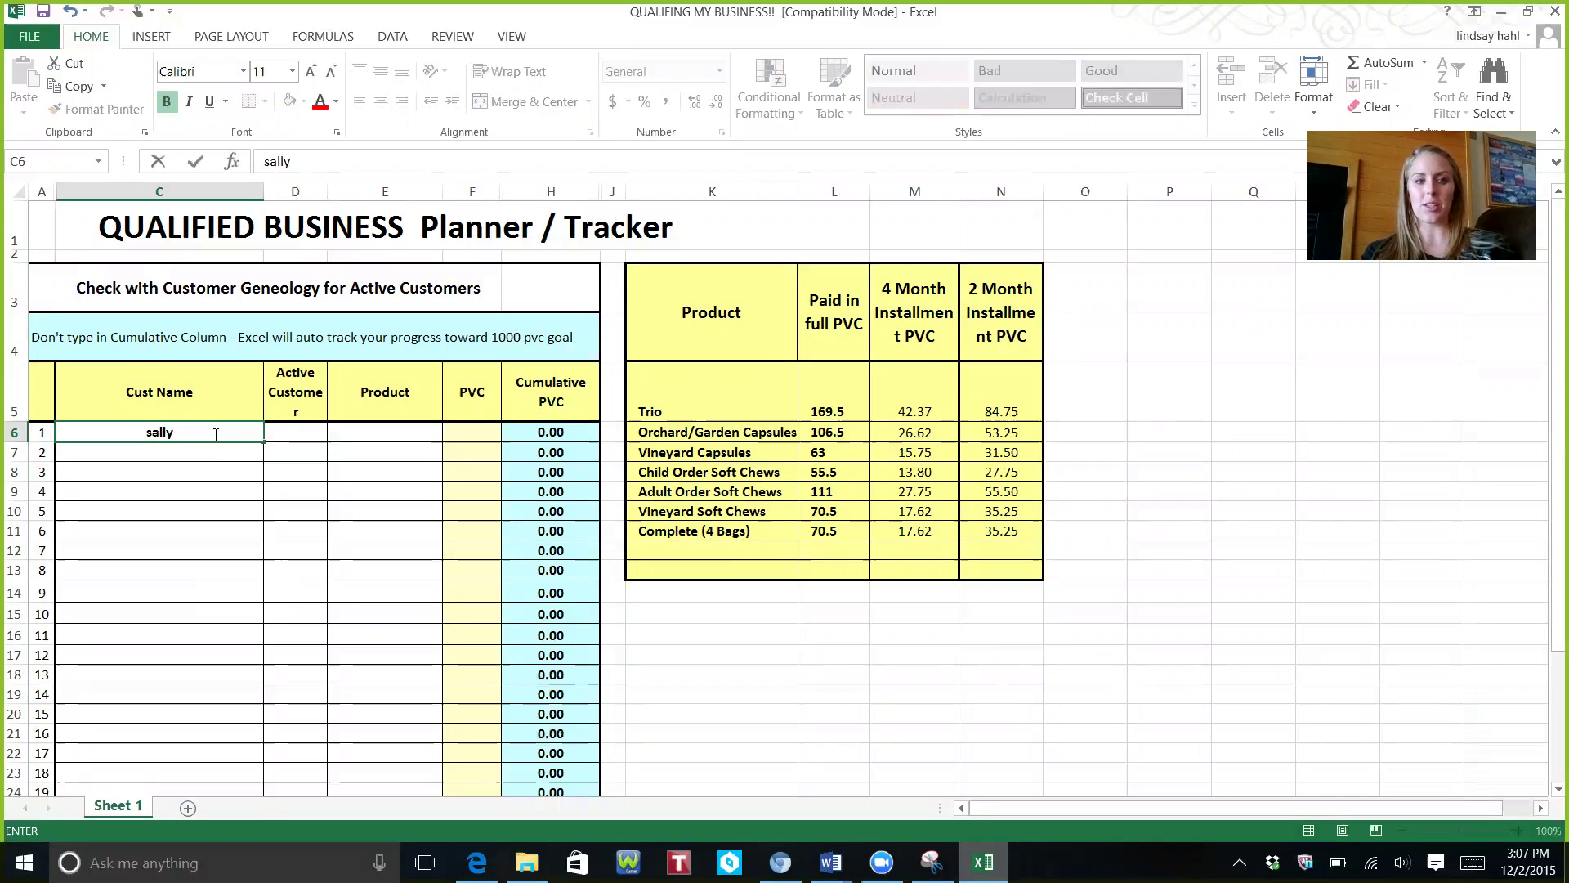
key("Return")
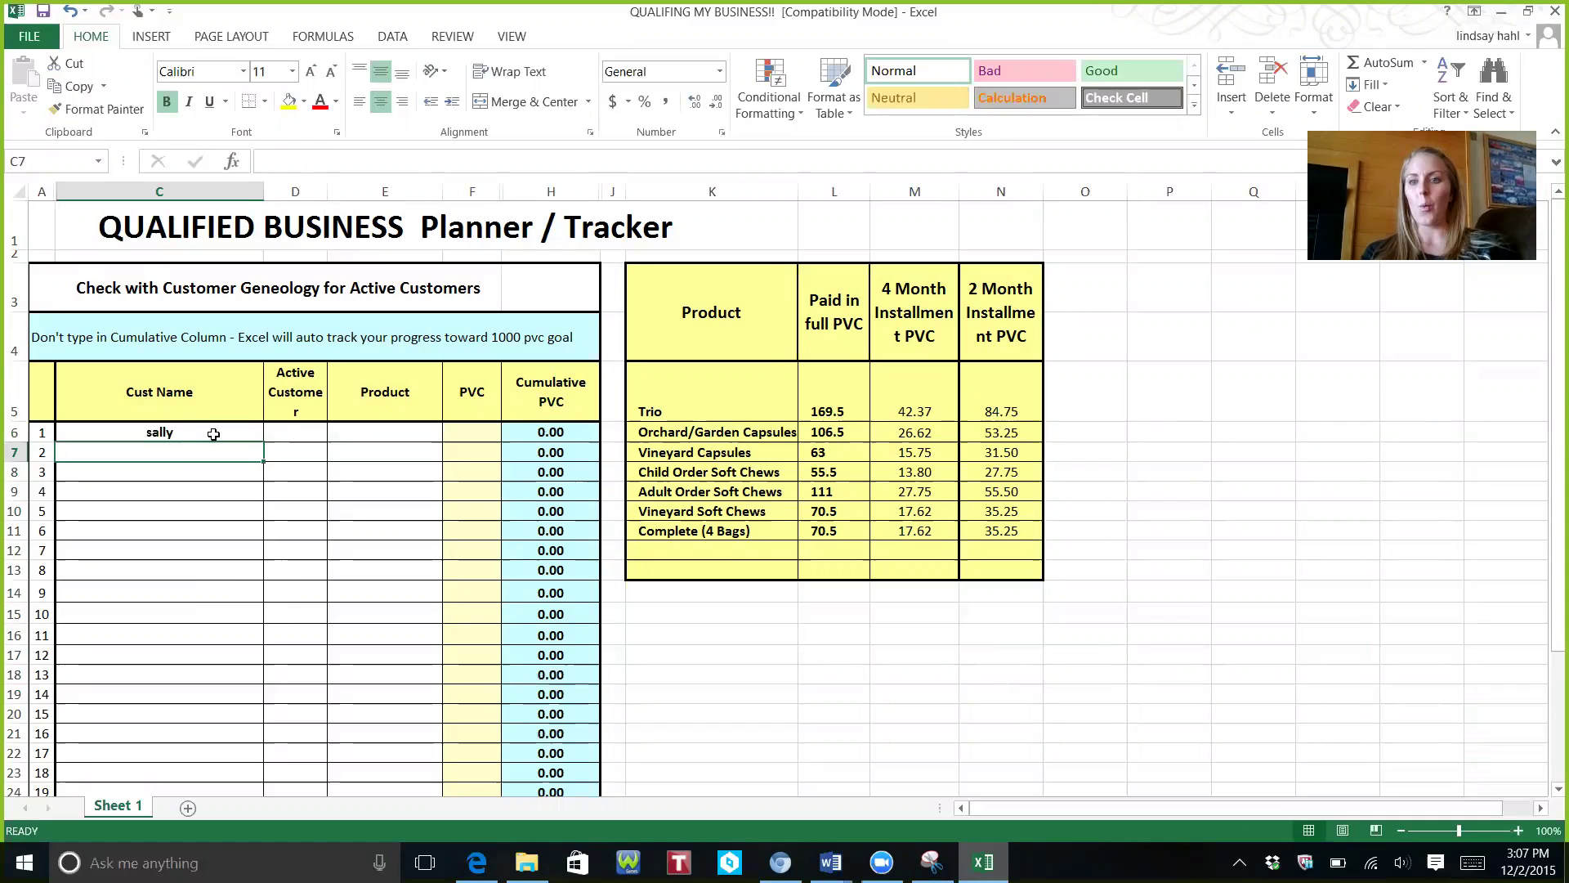
type("sally")
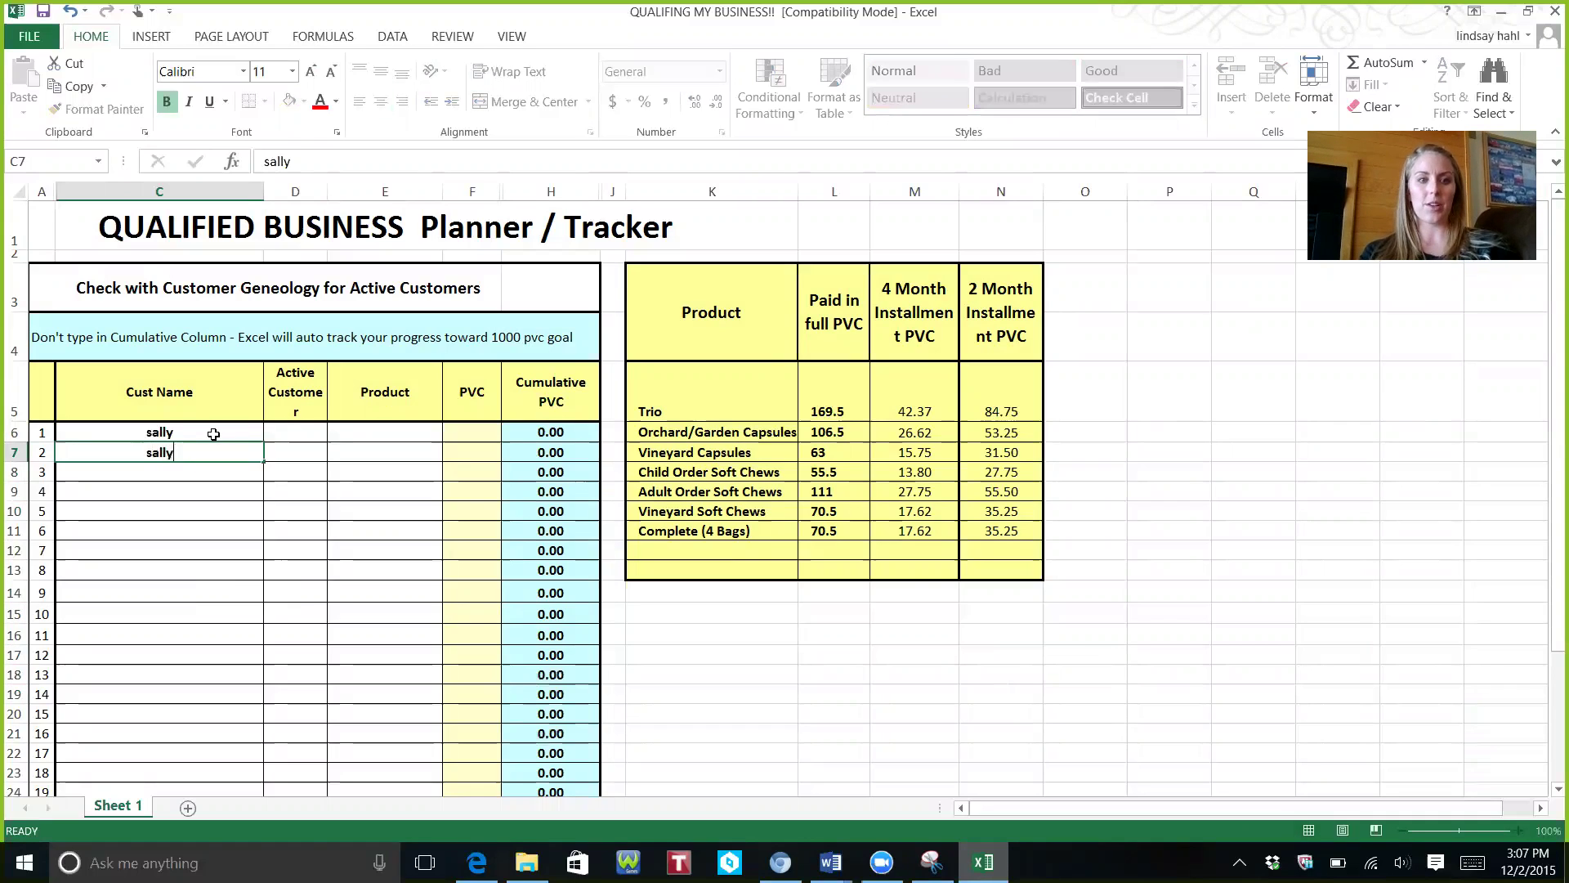
key("Tab")
key("Tab")
key("Up")
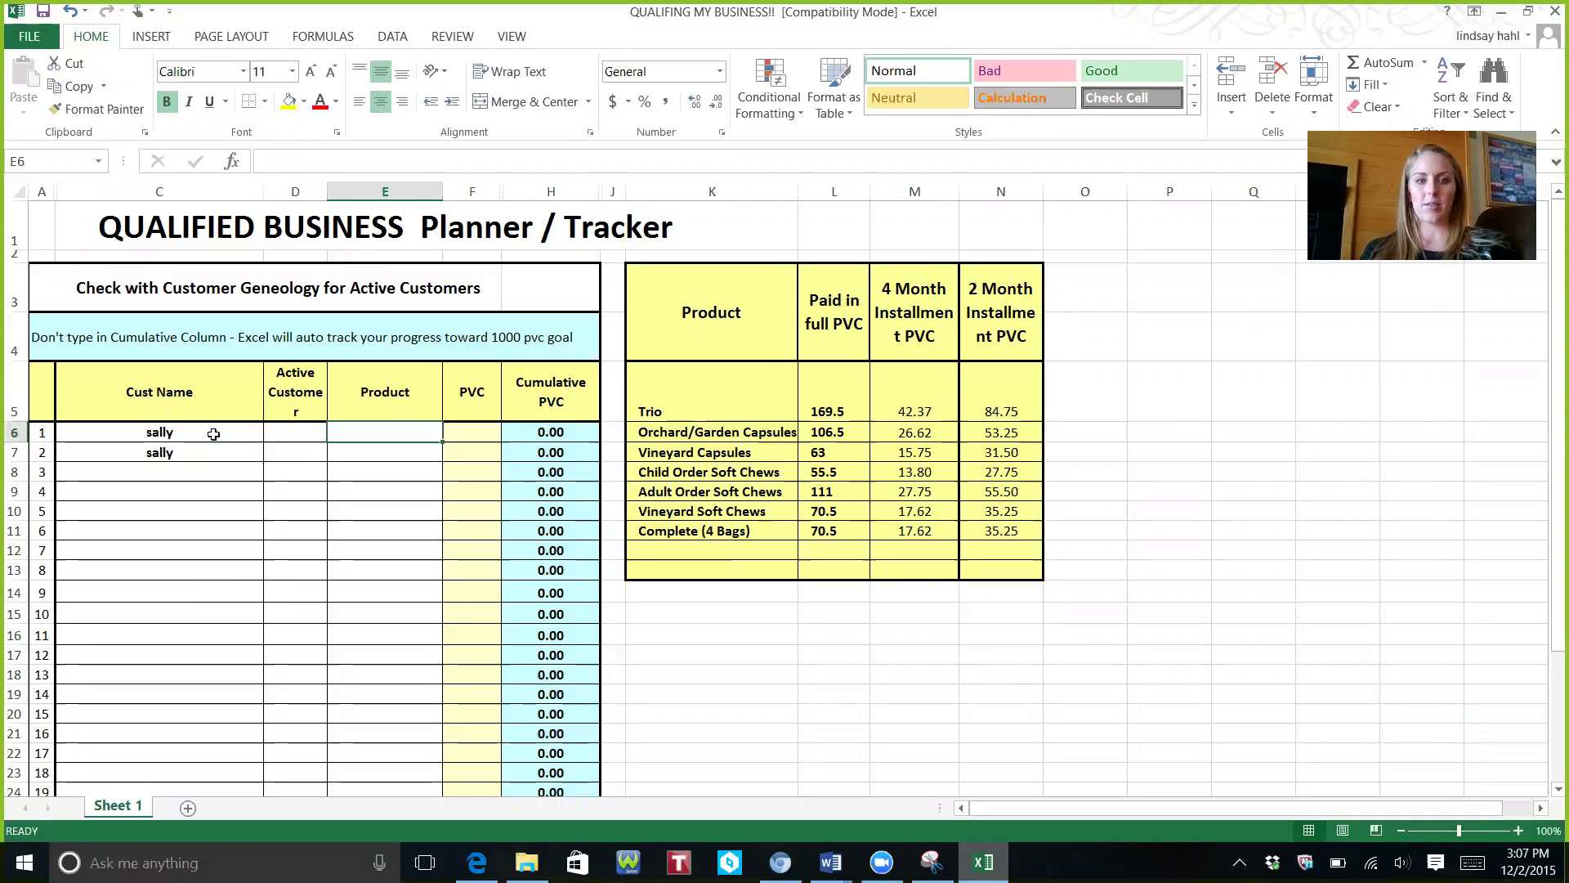
type("4 o")
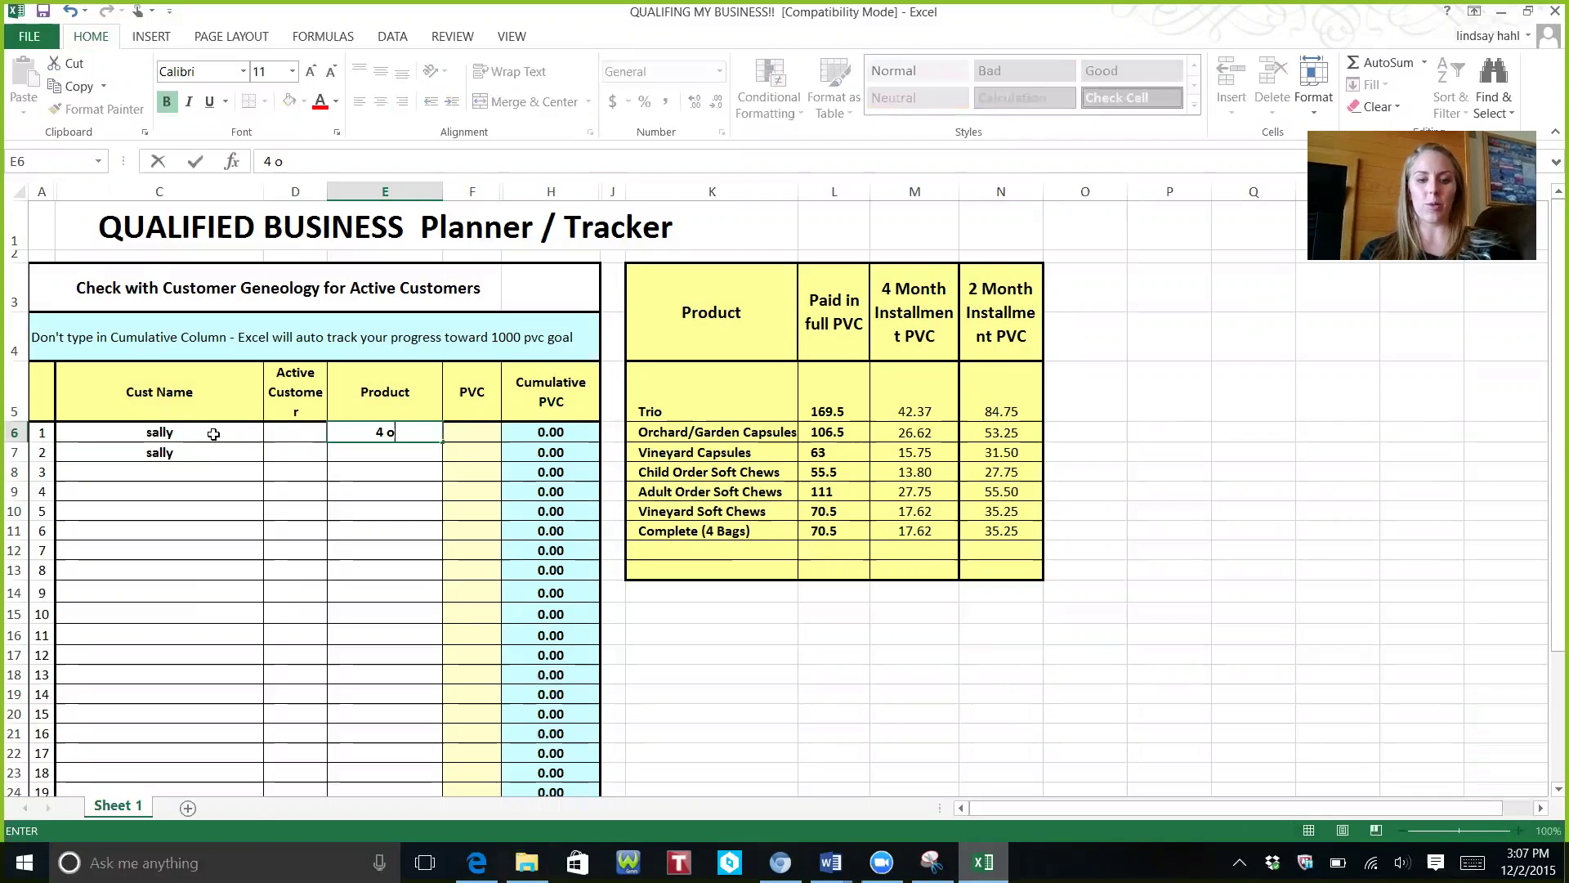
type("rders o")
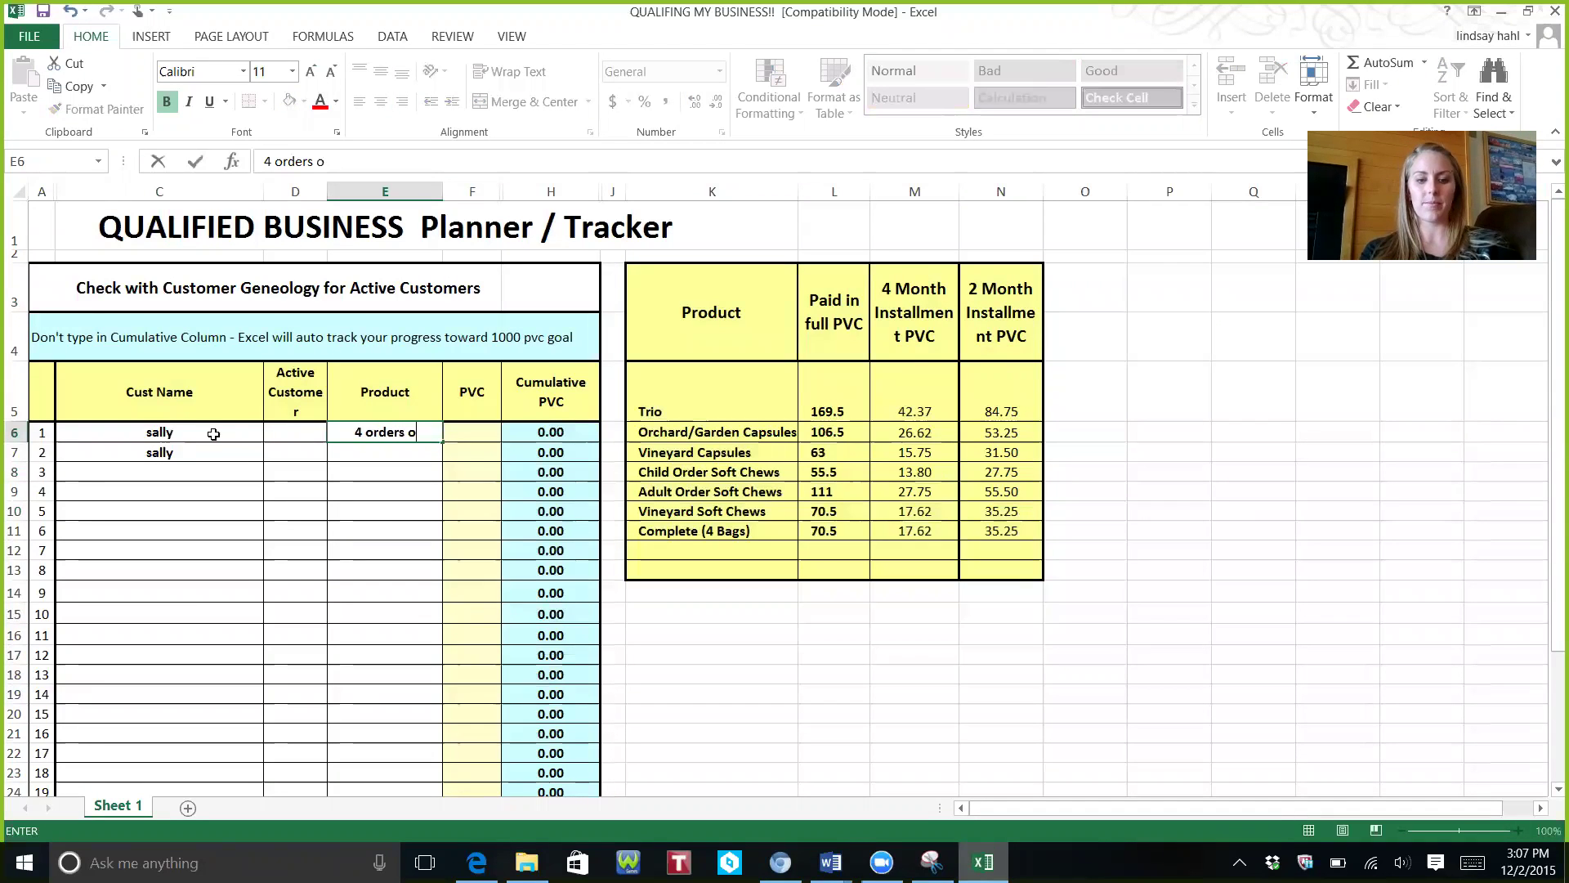
type("f compl")
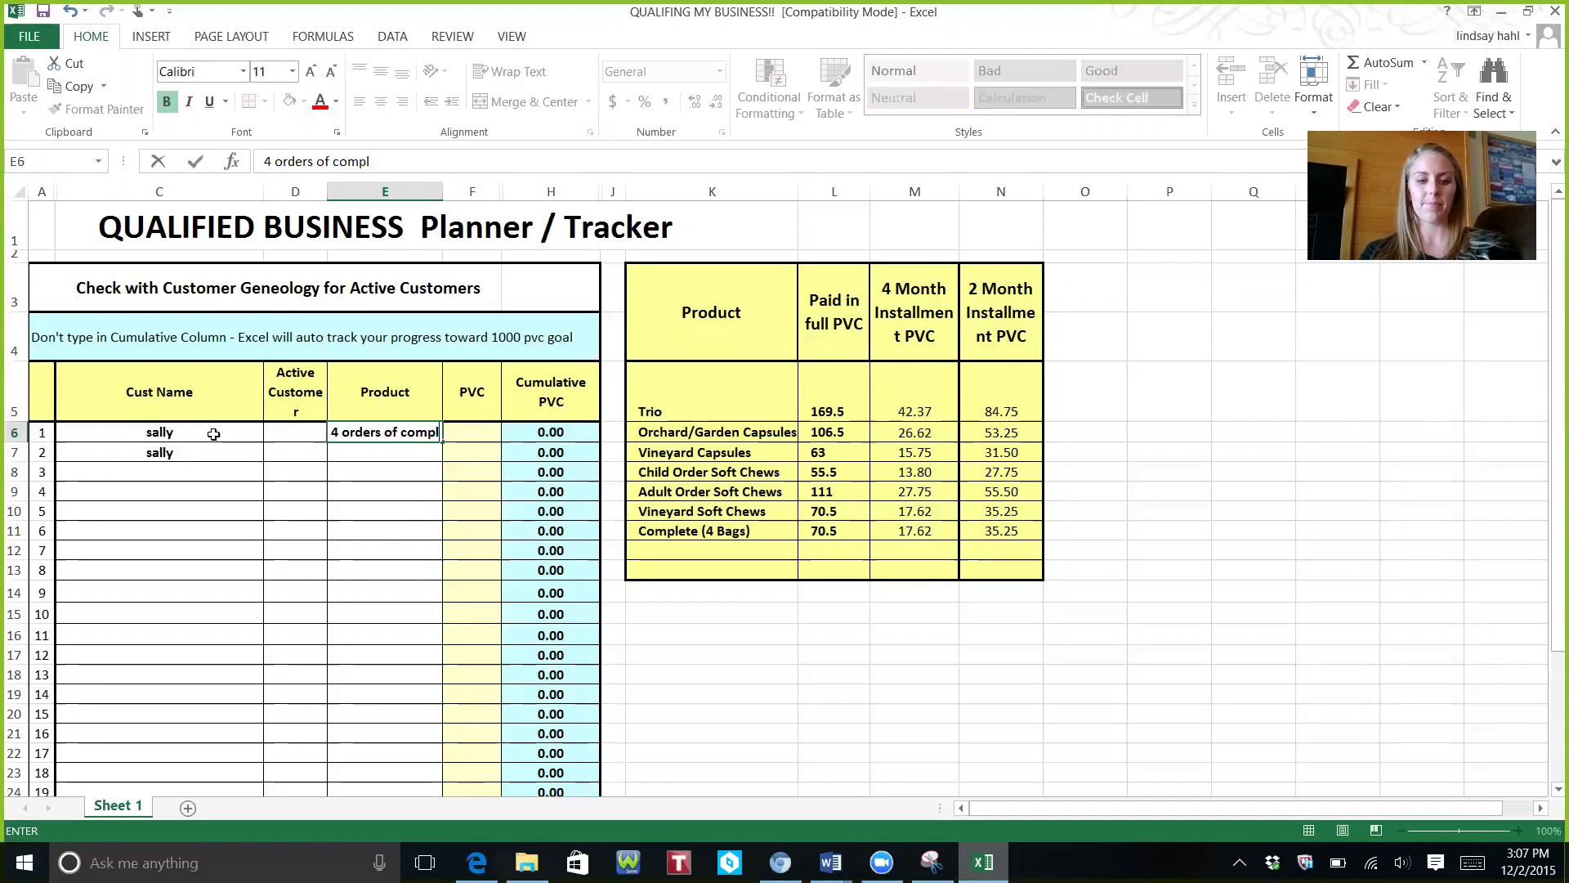
type("ete")
key("Return")
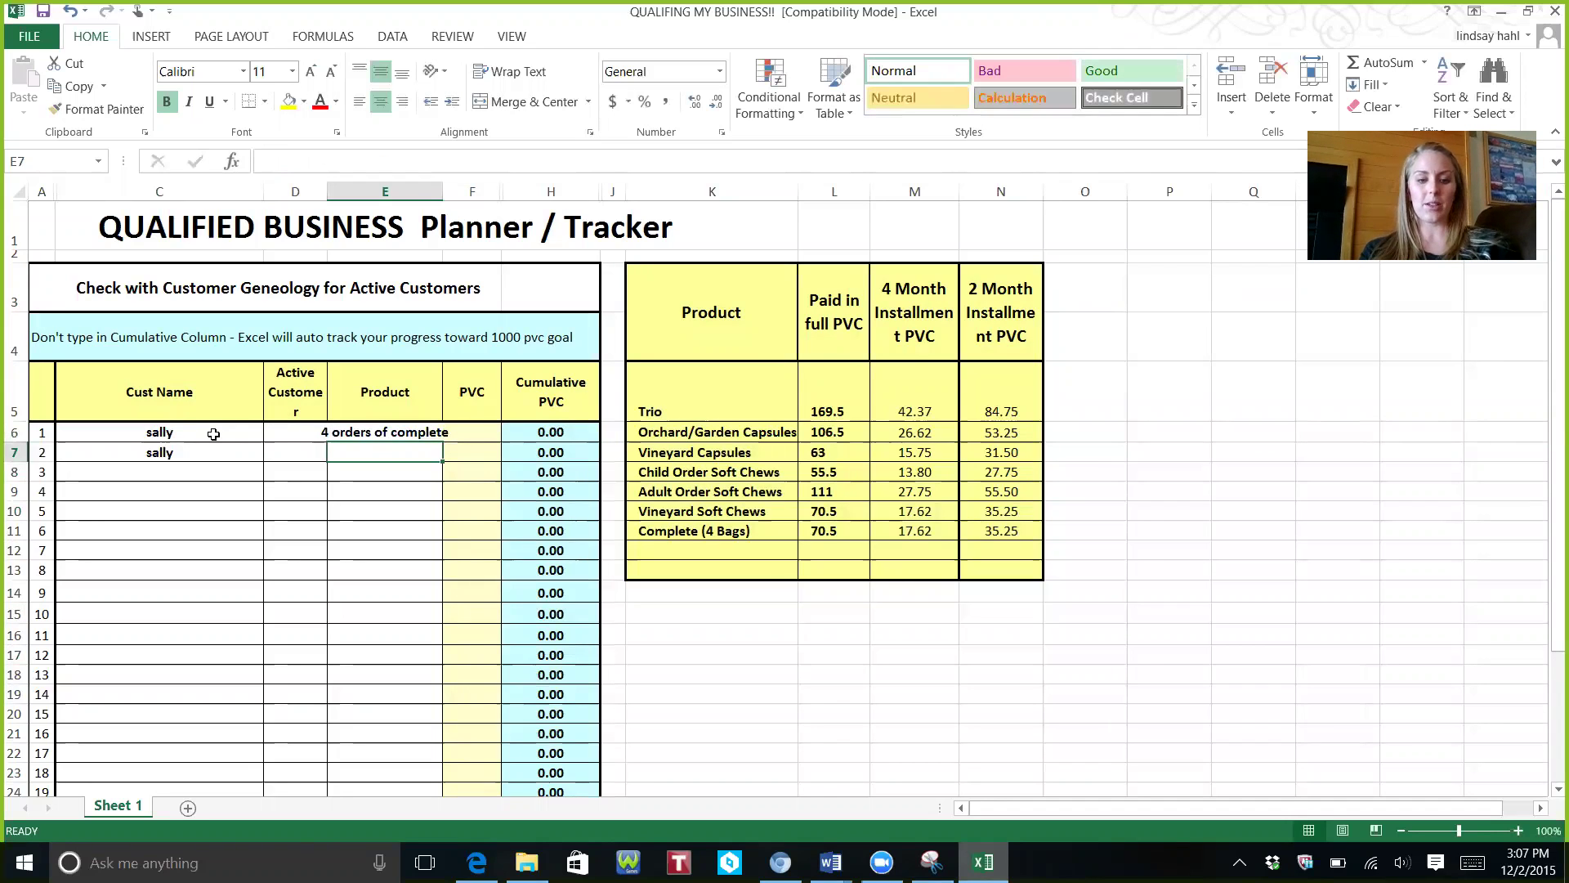
type("trio ch")
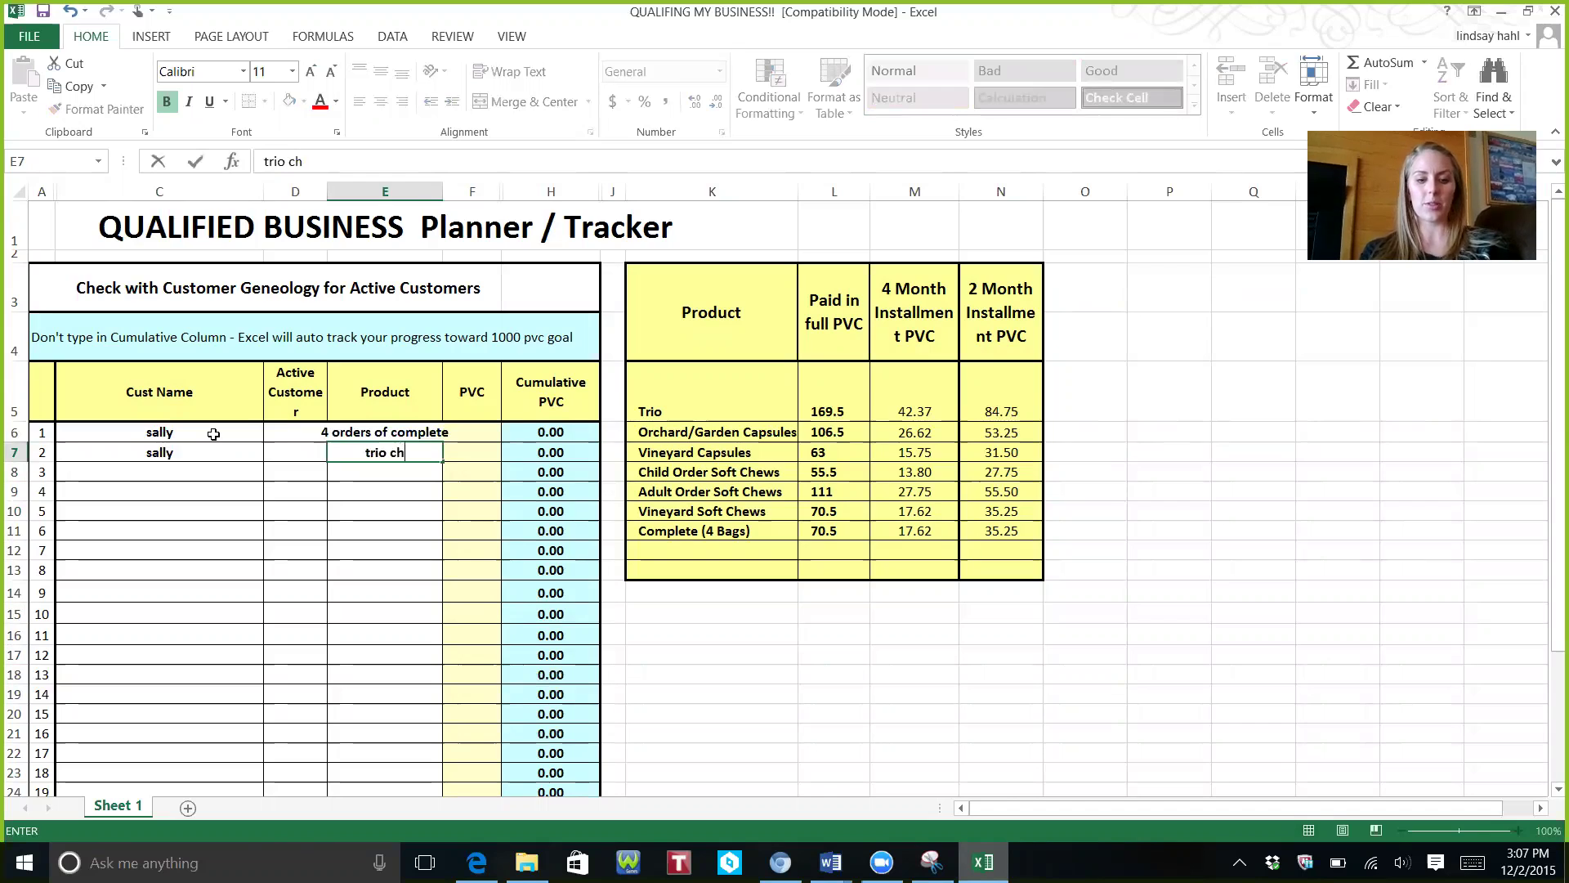
type("ewables")
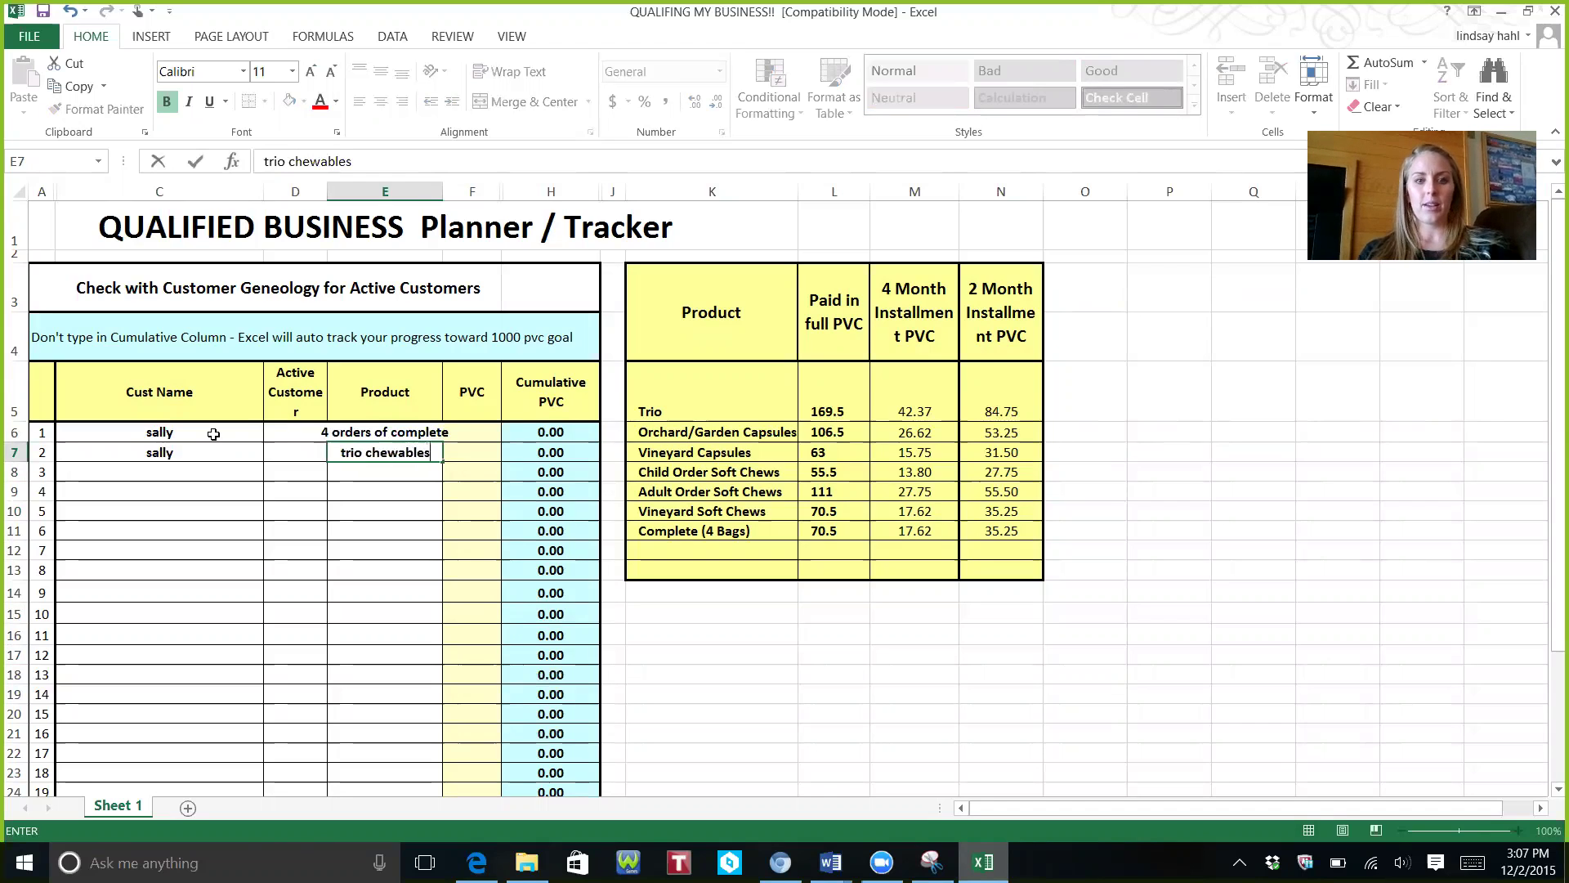
Step: Look up the Complete (4 Bags) PVC and enter 70.5 as sally's first-order PVC
left_click(474, 434)
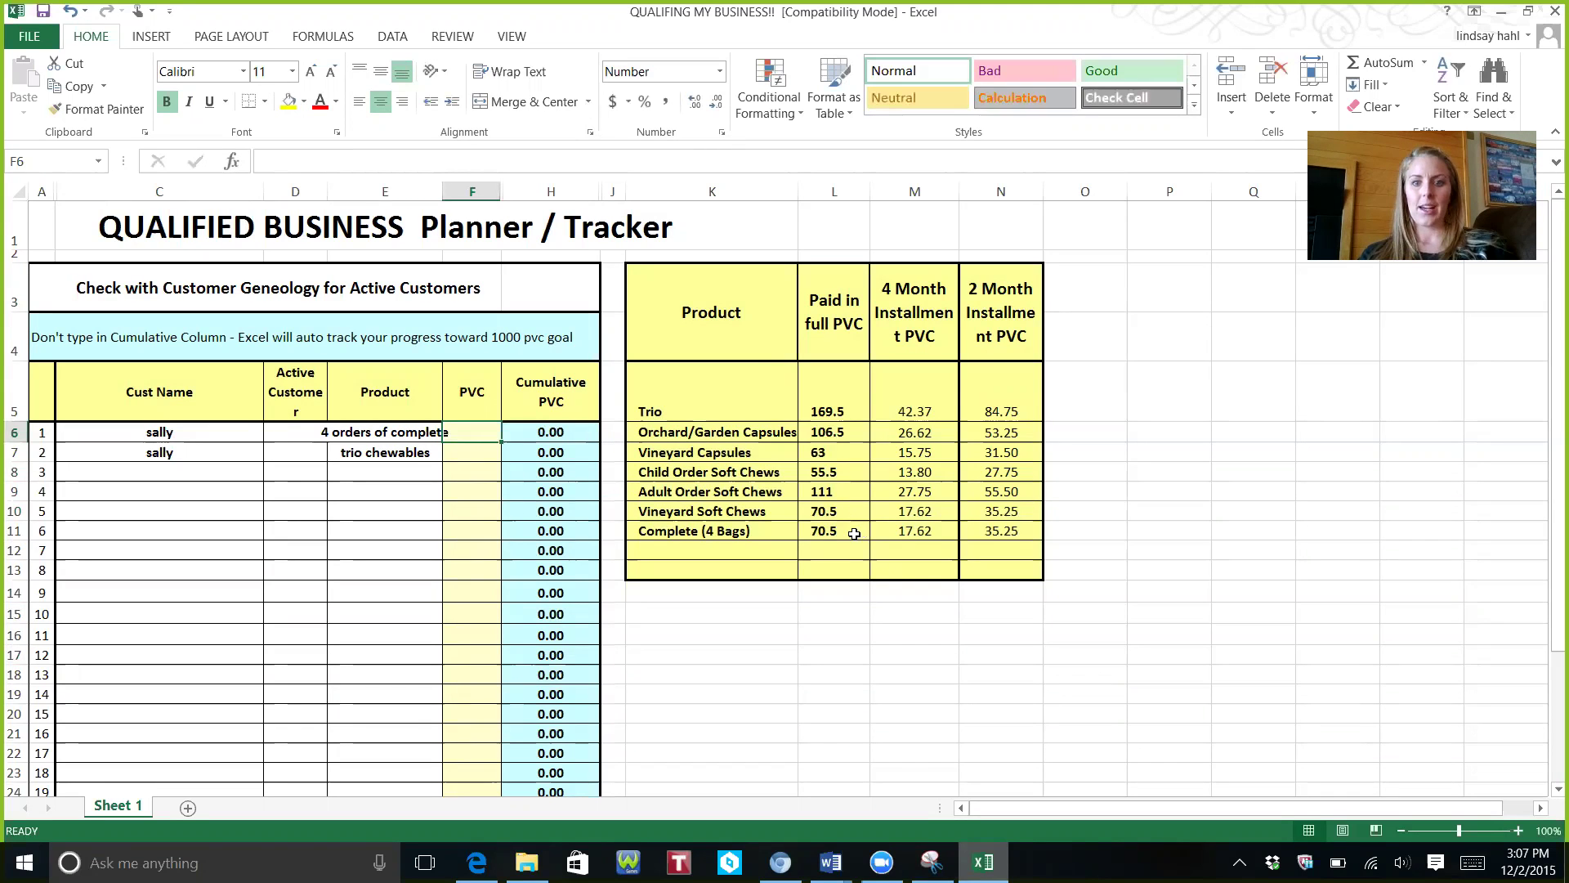
left_click(854, 532)
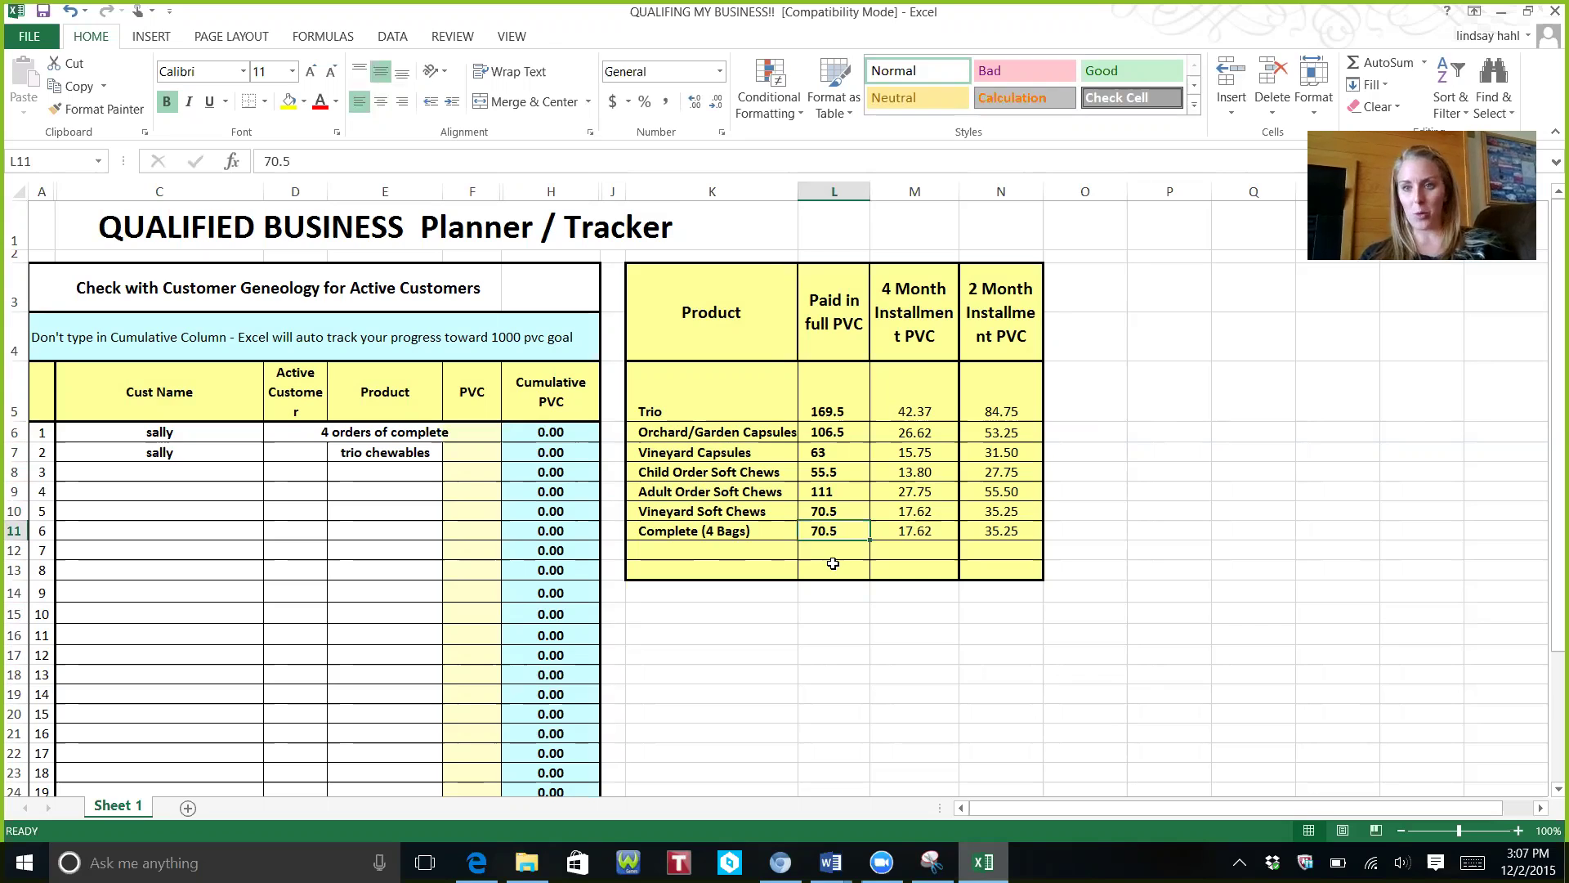
left_click(464, 432)
type("70")
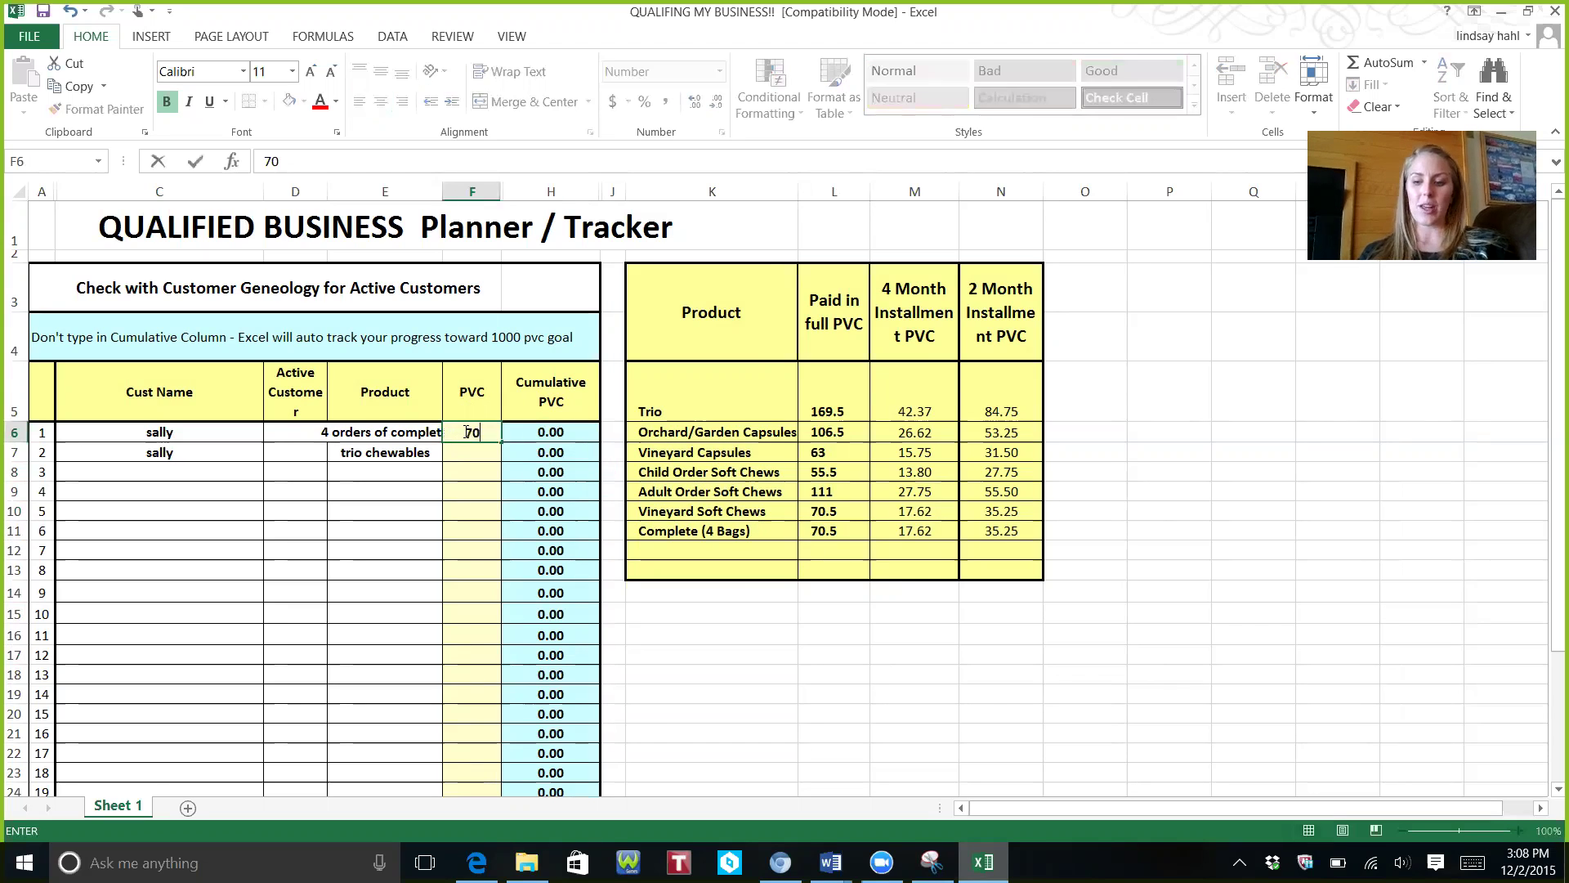
type(".5")
key("Return")
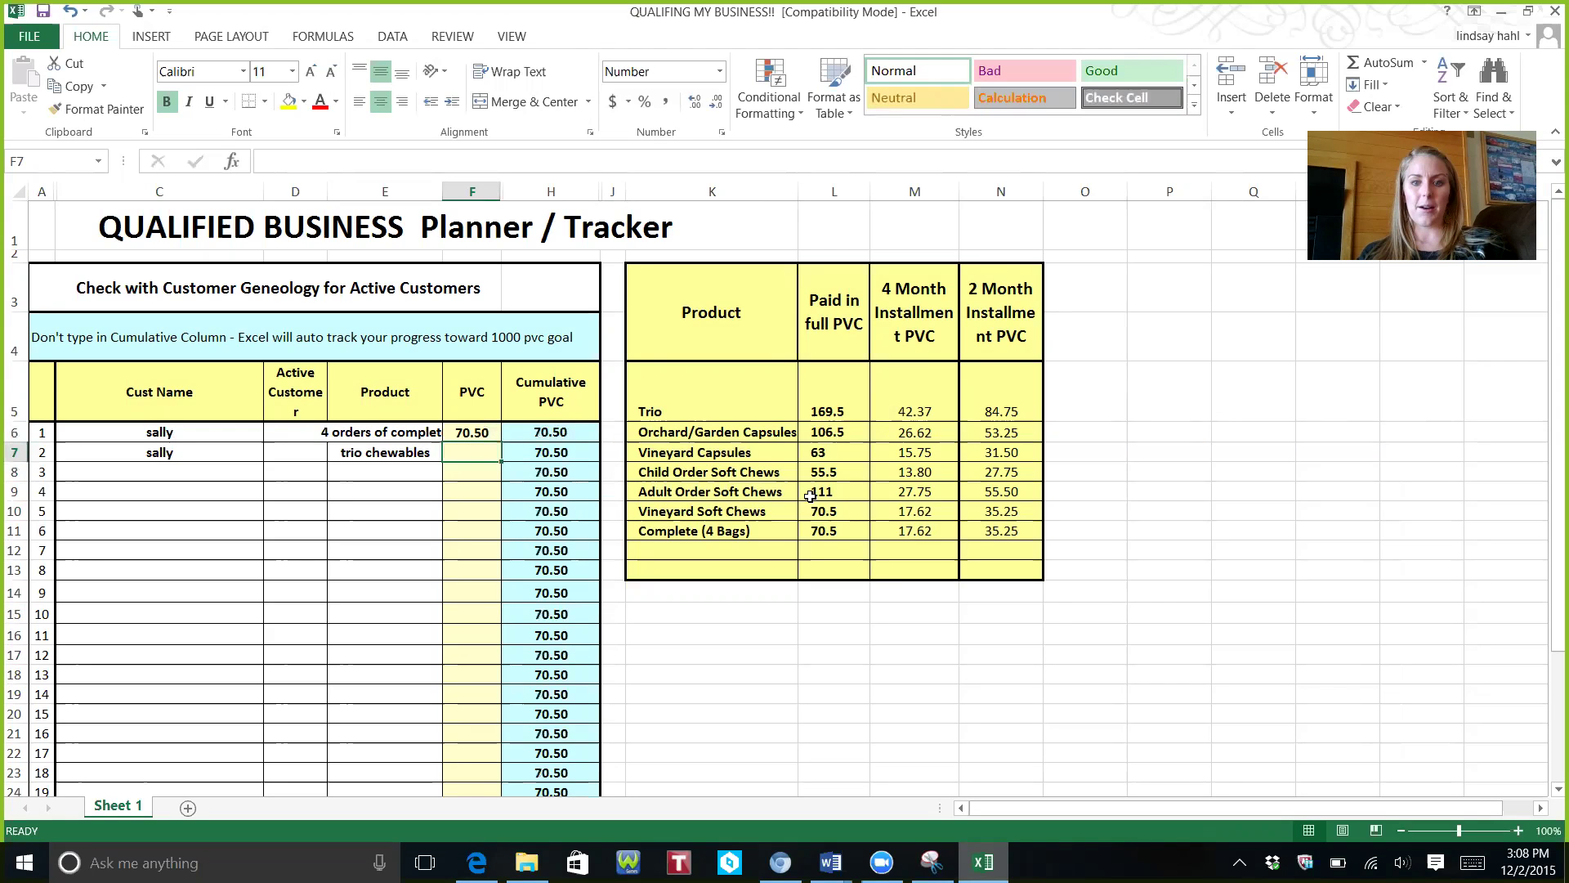
Step: Check the Soft Chews PVCs and enter 45.375 for sally's trio chewables, cumulative 115.88
left_click(824, 491)
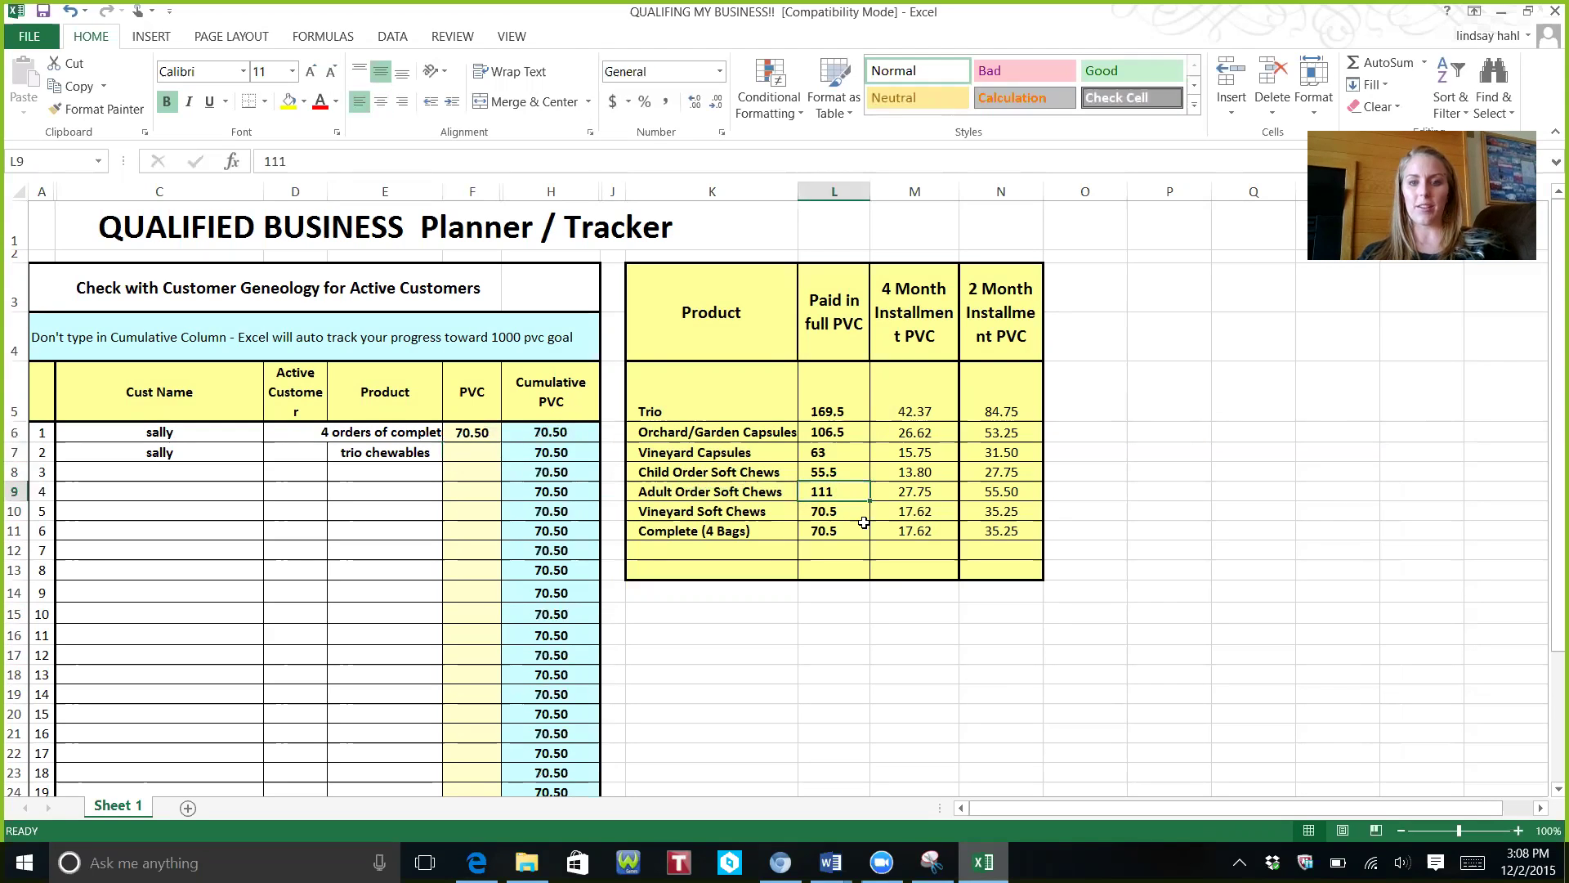
left_click(858, 513)
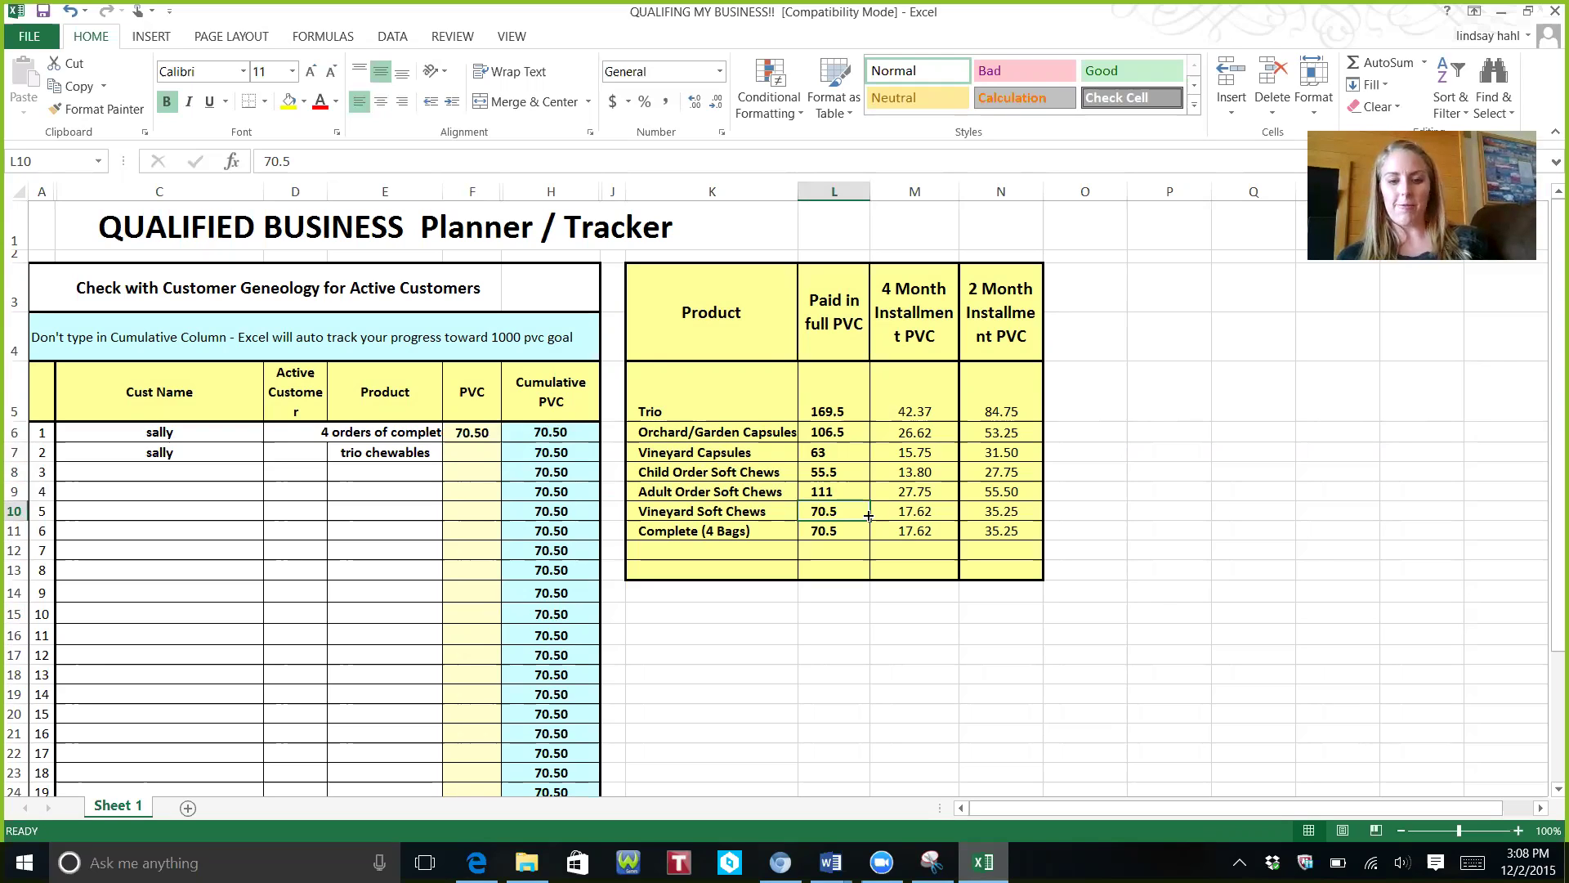
left_click(495, 457)
type("45.")
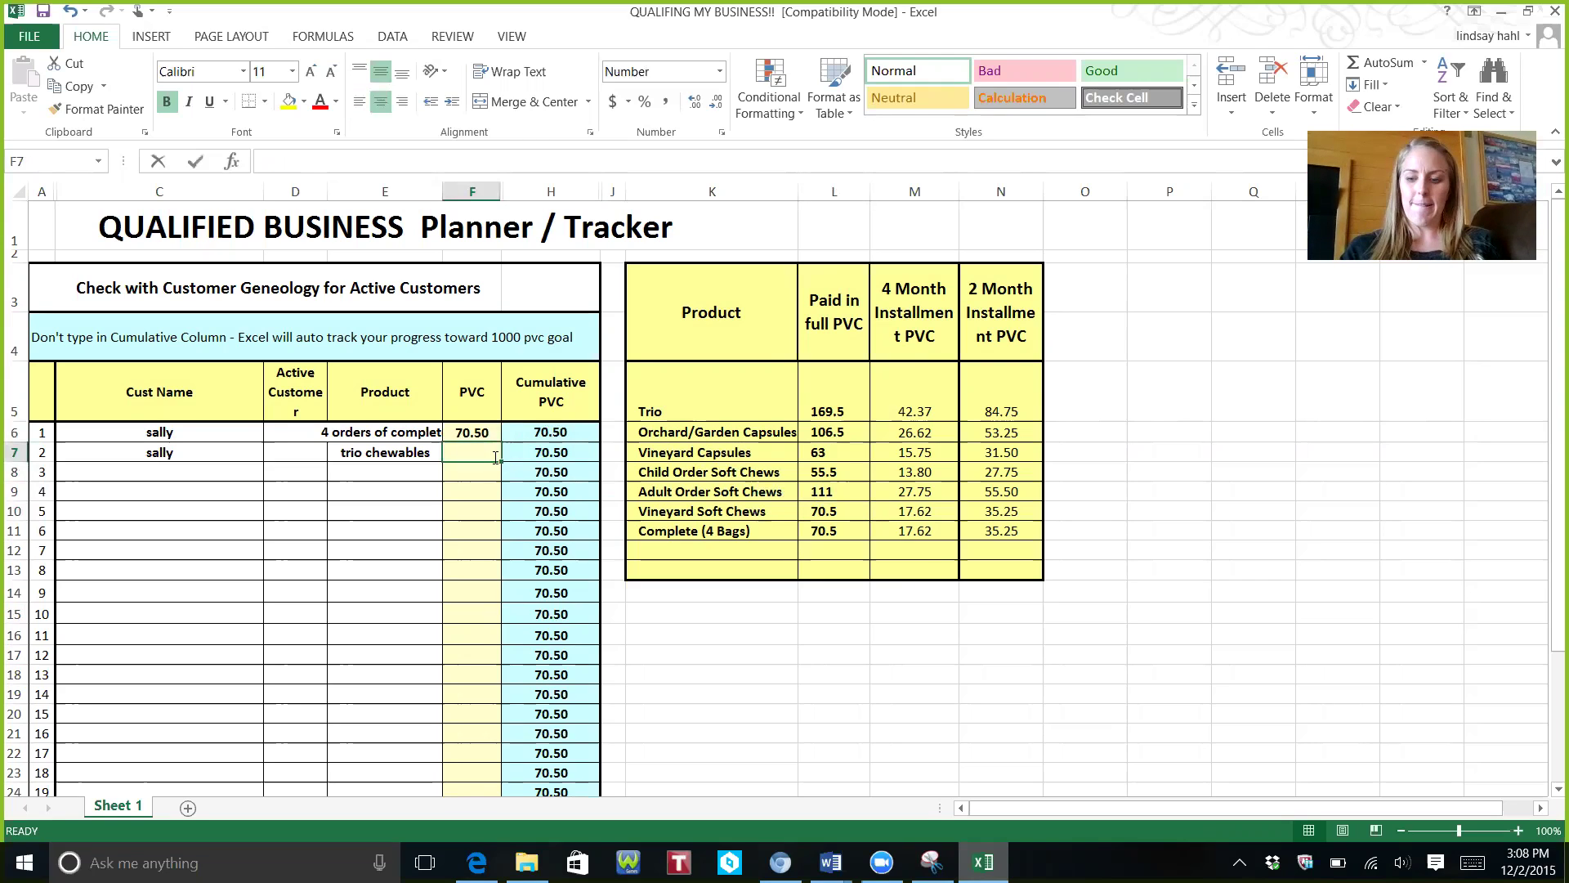
type("375")
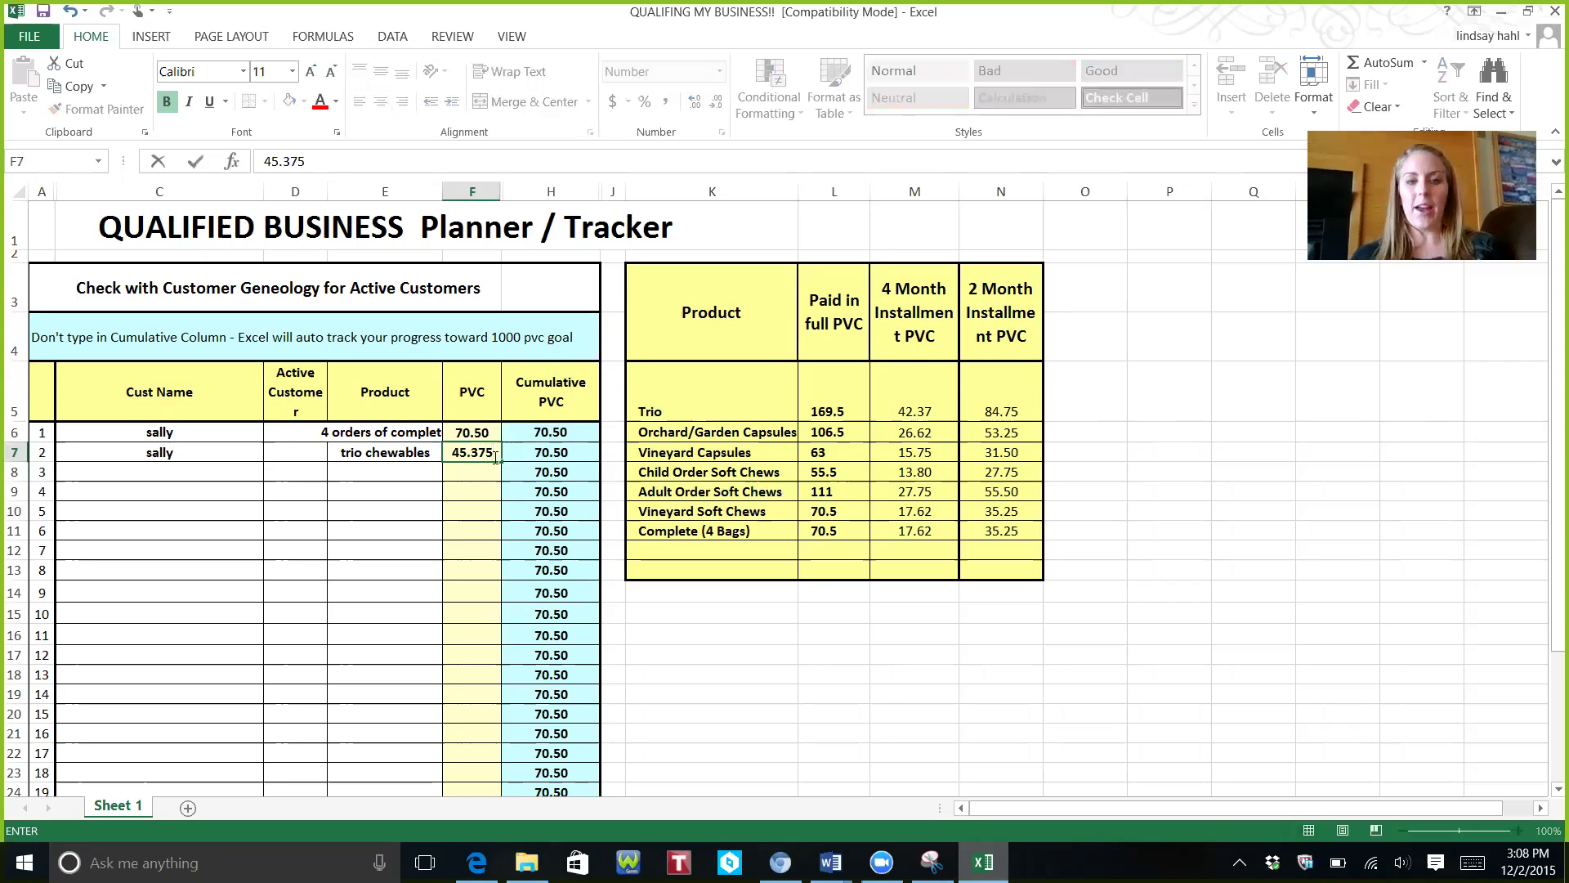
key("Return")
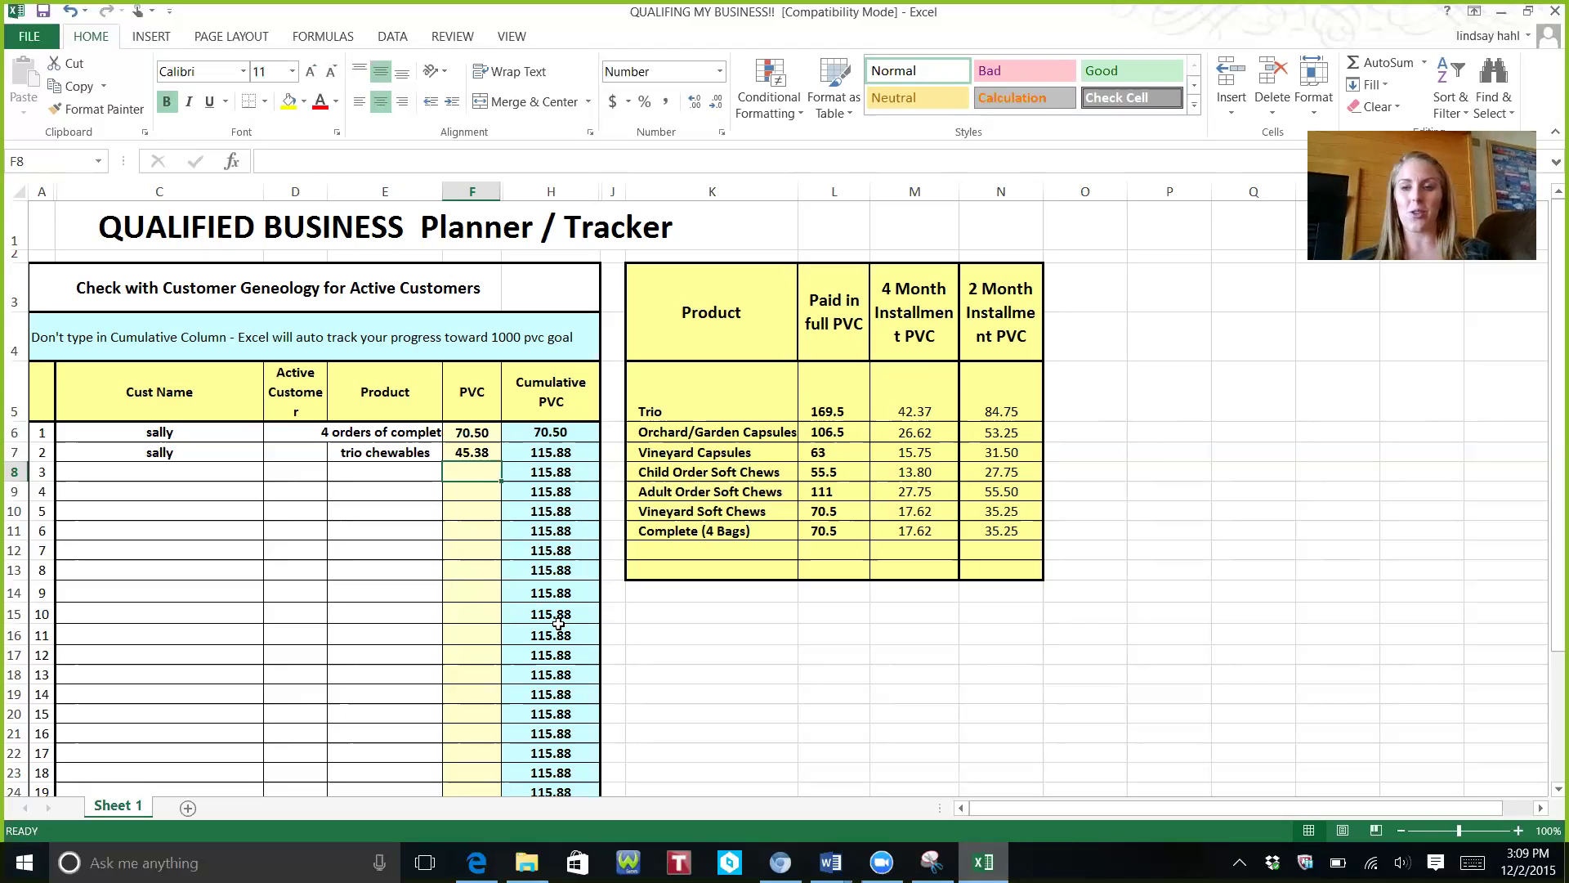
Step: Add customer joe in row 3 with PVC 70.5, then 45.38 in the row below
left_click(194, 471)
type("j")
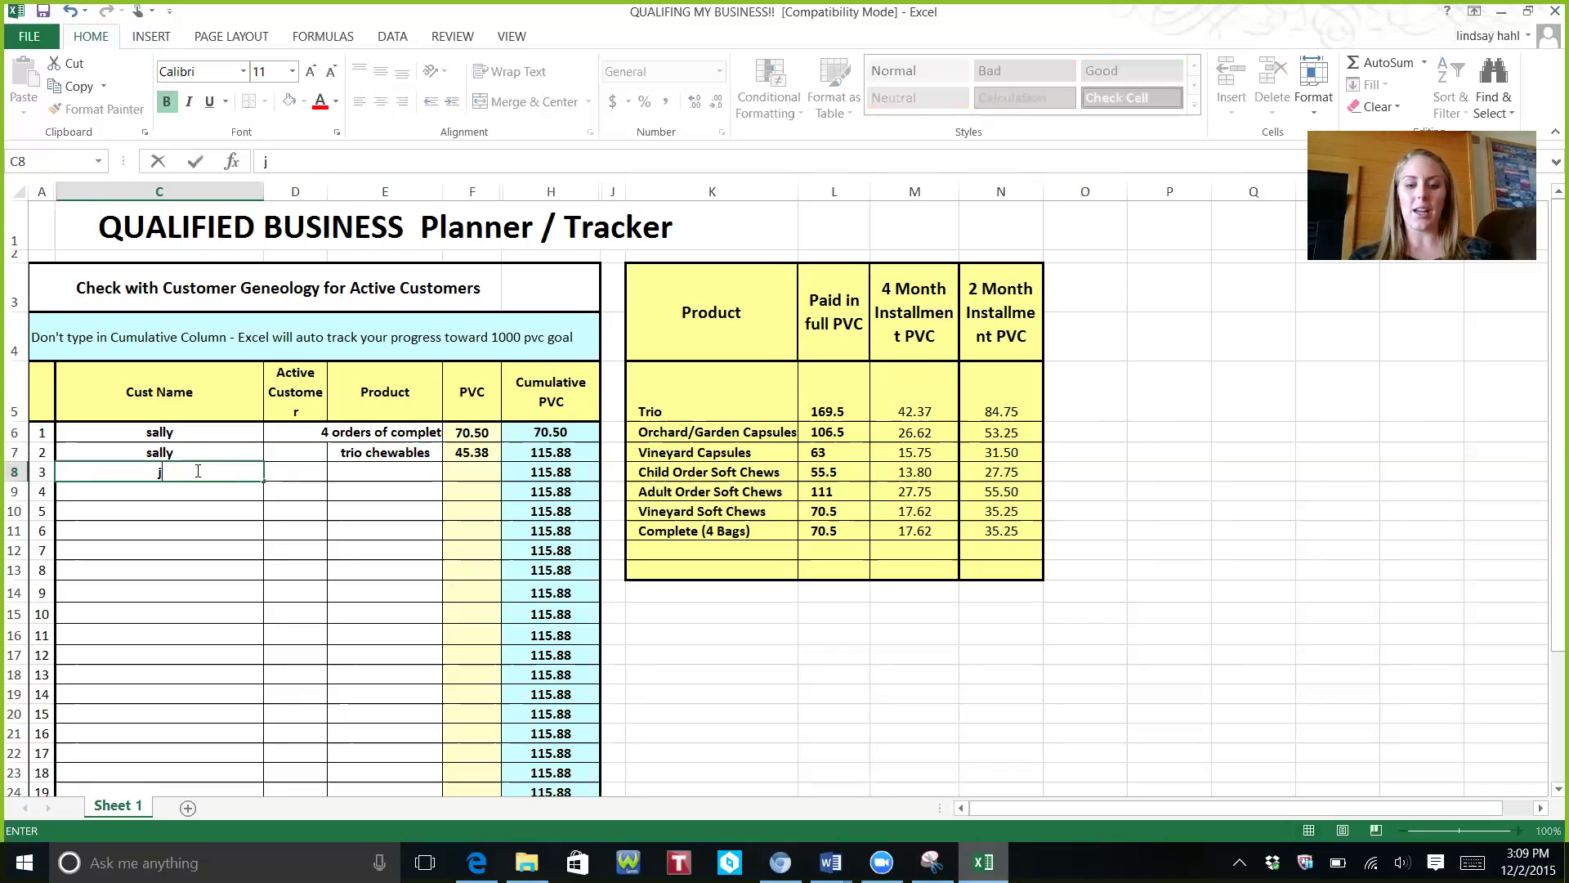
type("oe")
key("Tab")
key("Tab")
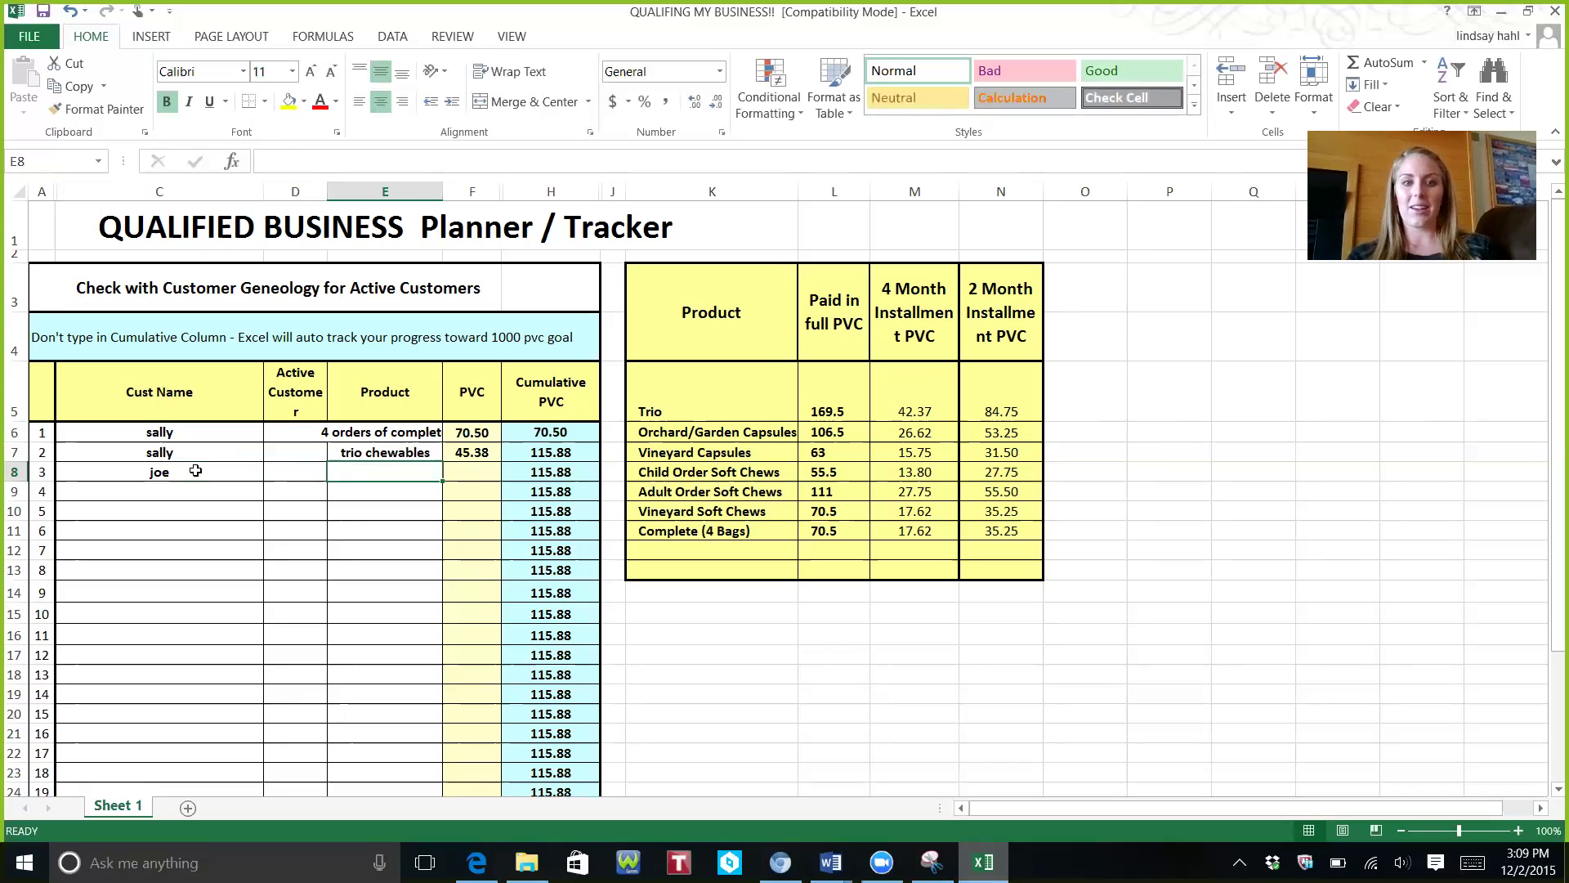
key("Tab")
type("70.")
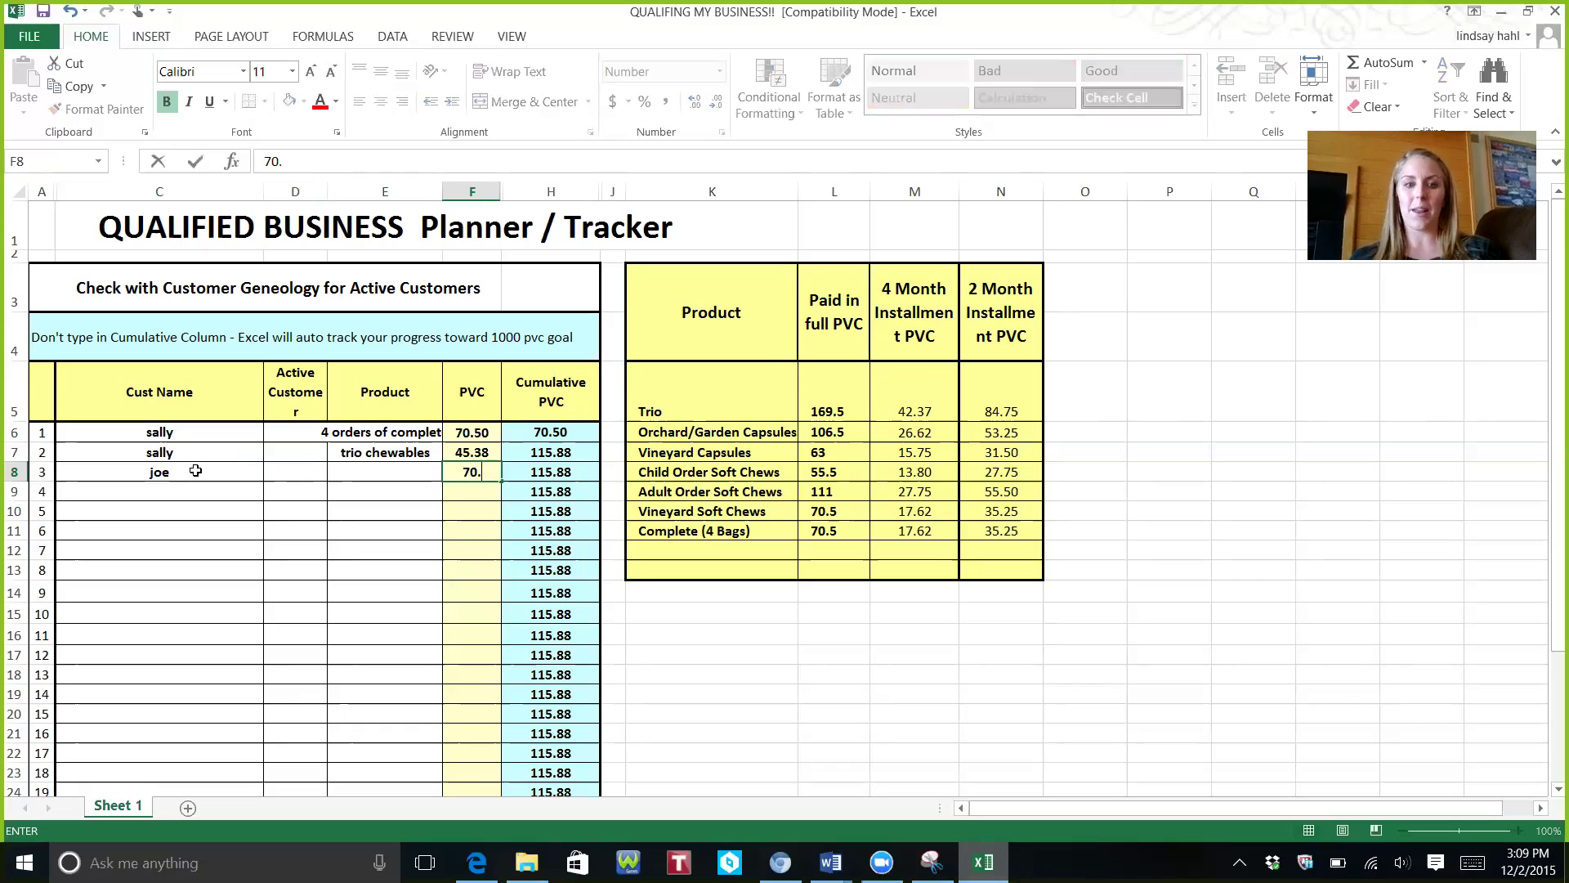
type("5")
key("Return")
key("Tab")
key("Tab")
key("Tab")
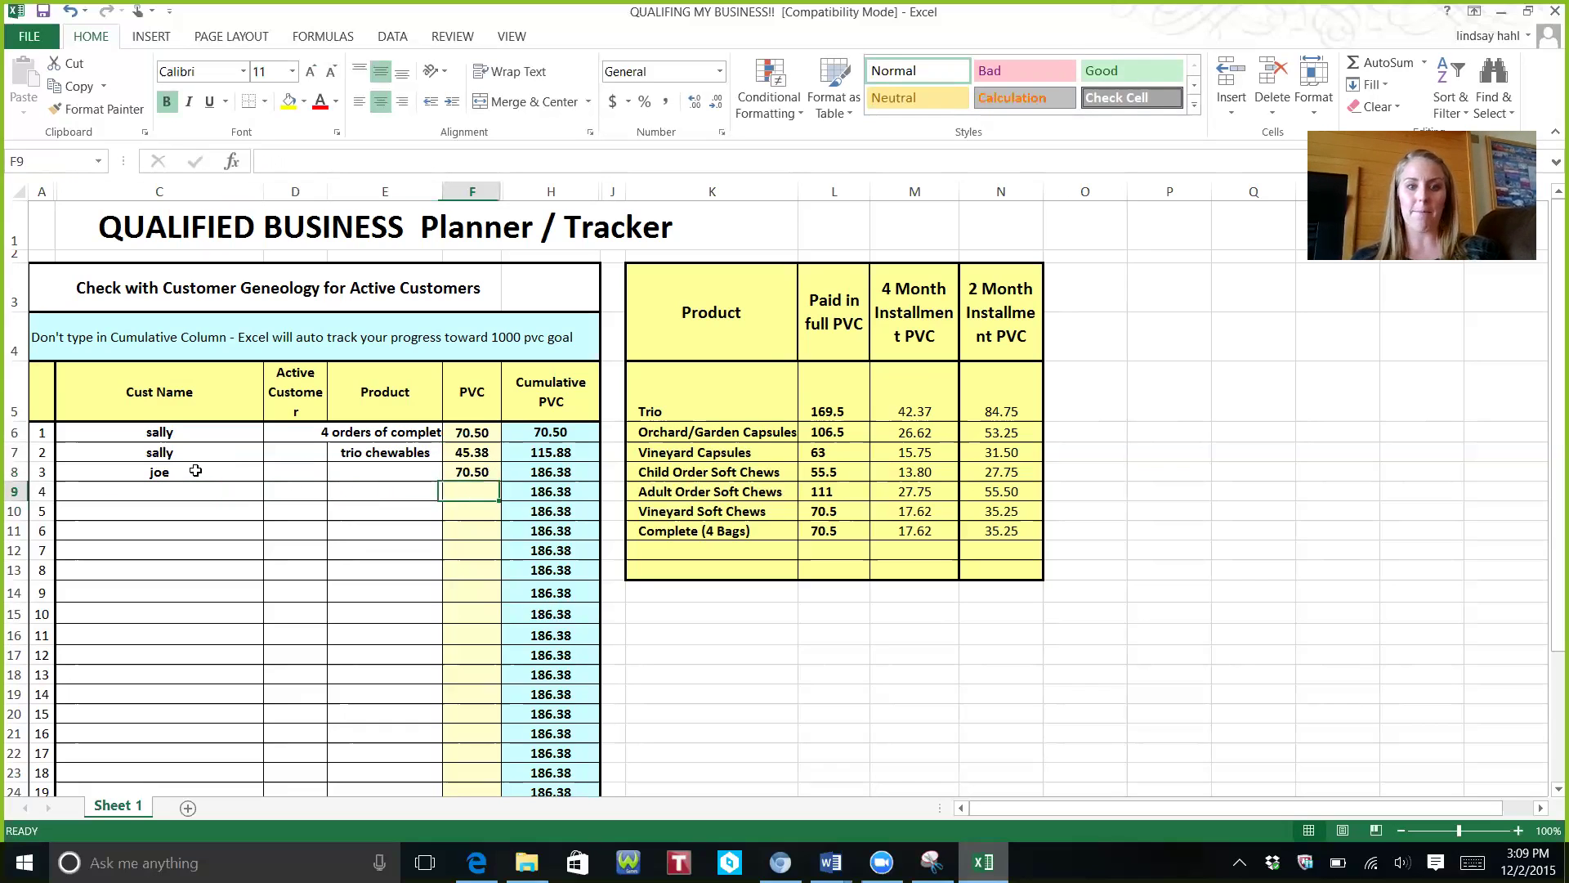
type("45")
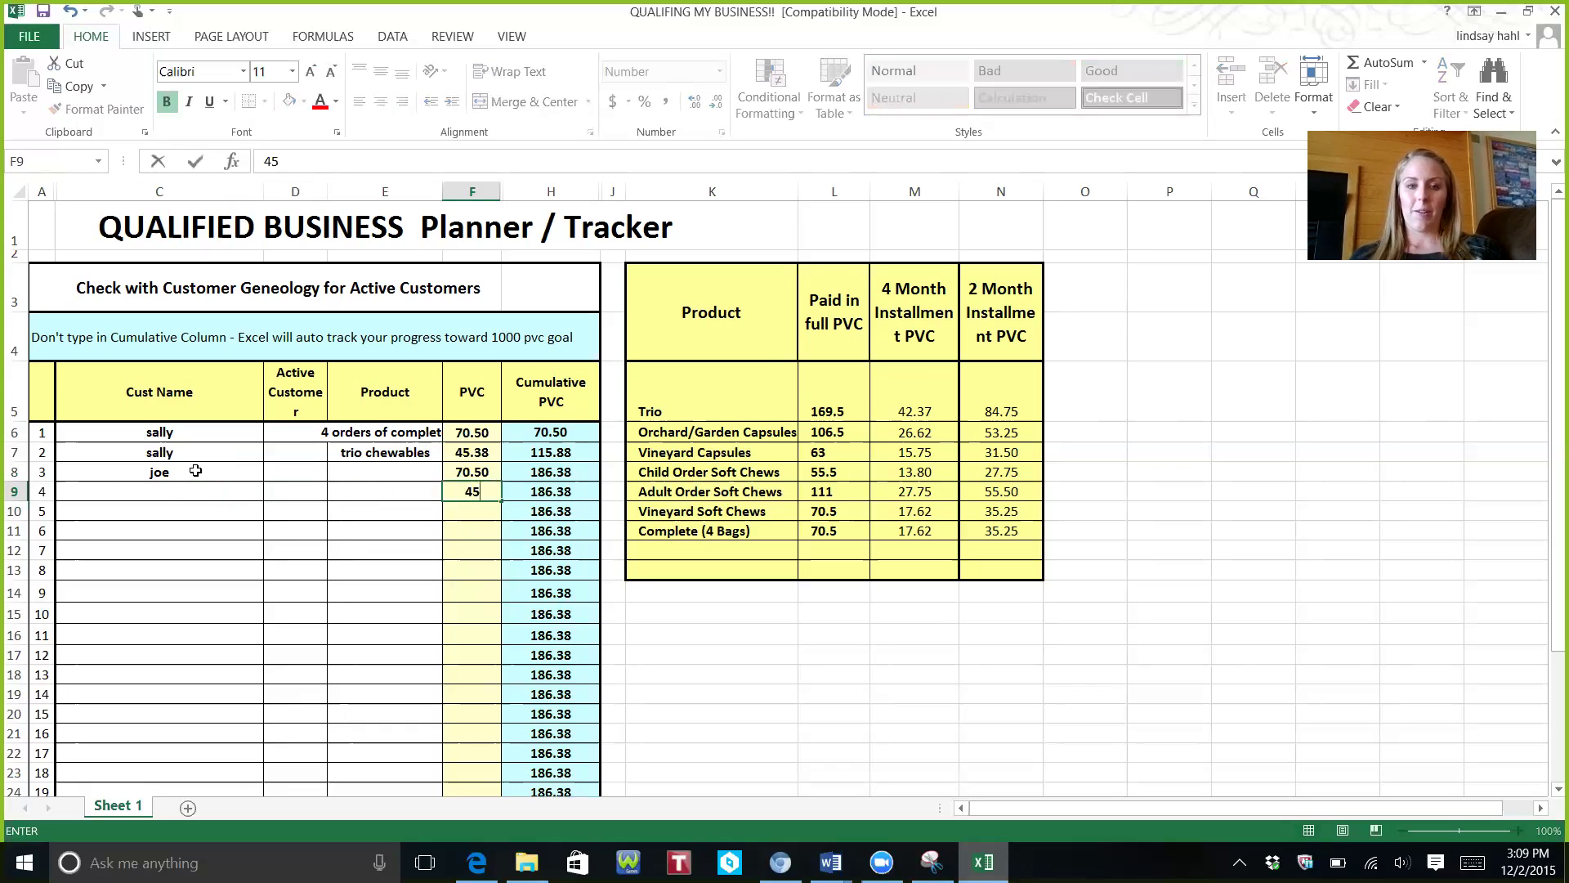
type(".38")
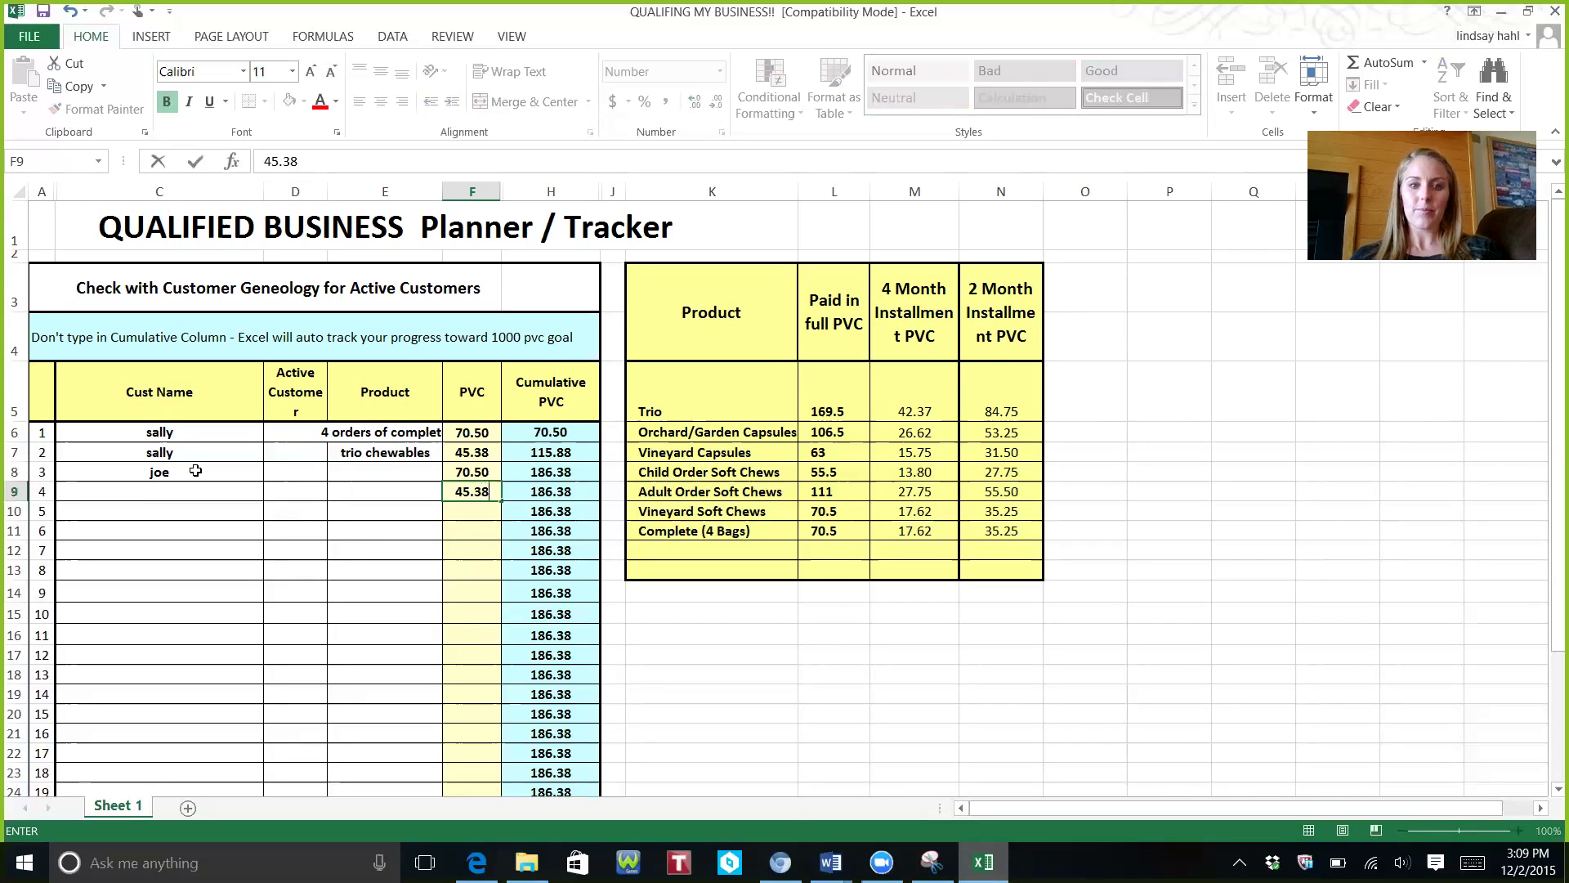
key("Return")
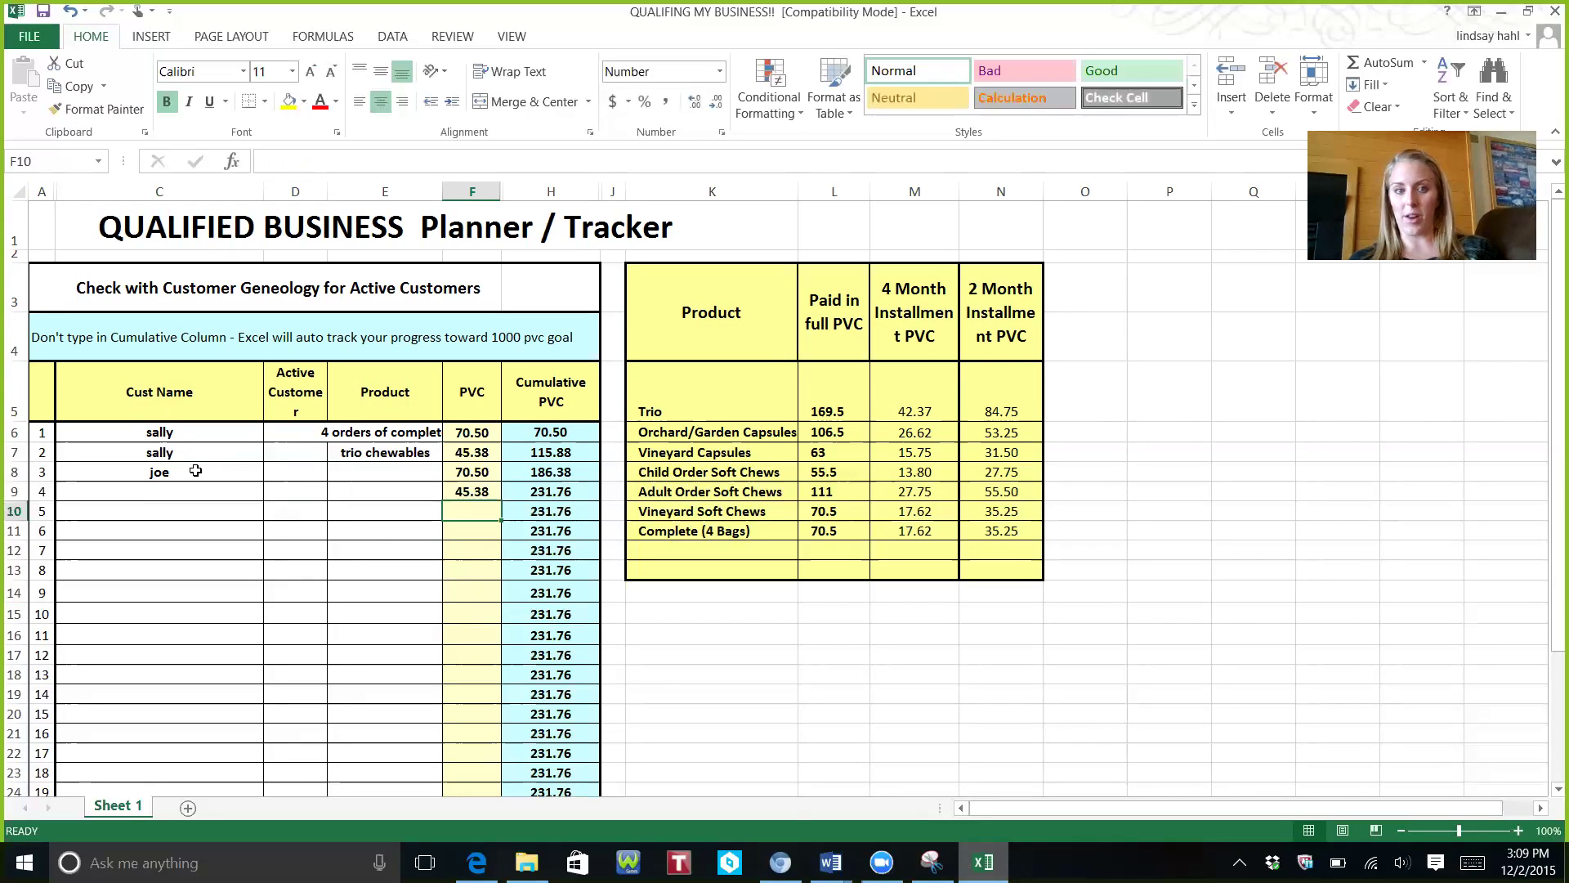